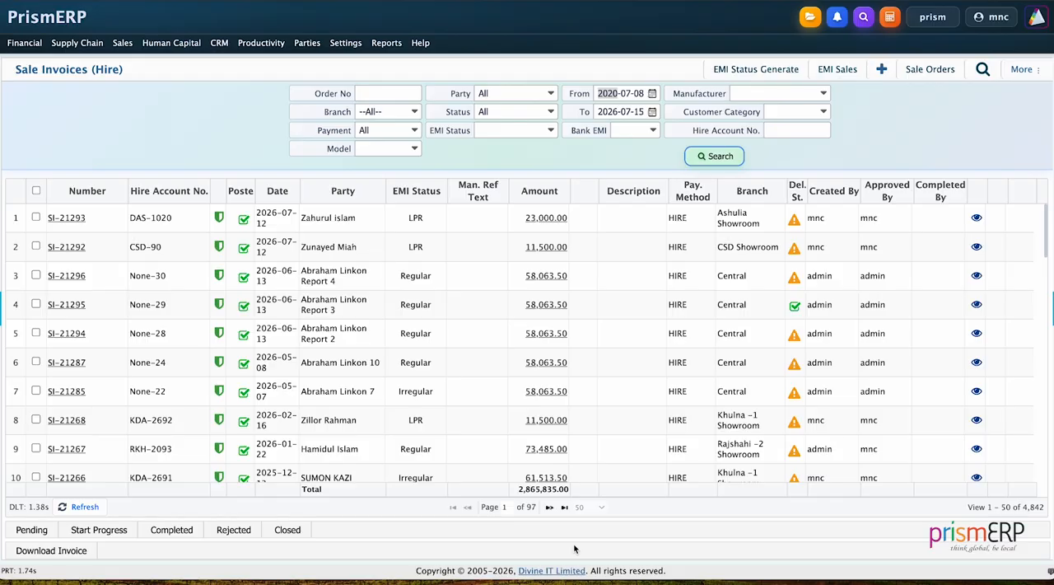
Open the Sale Invoice settings in the system configuration
left_click(345, 46)
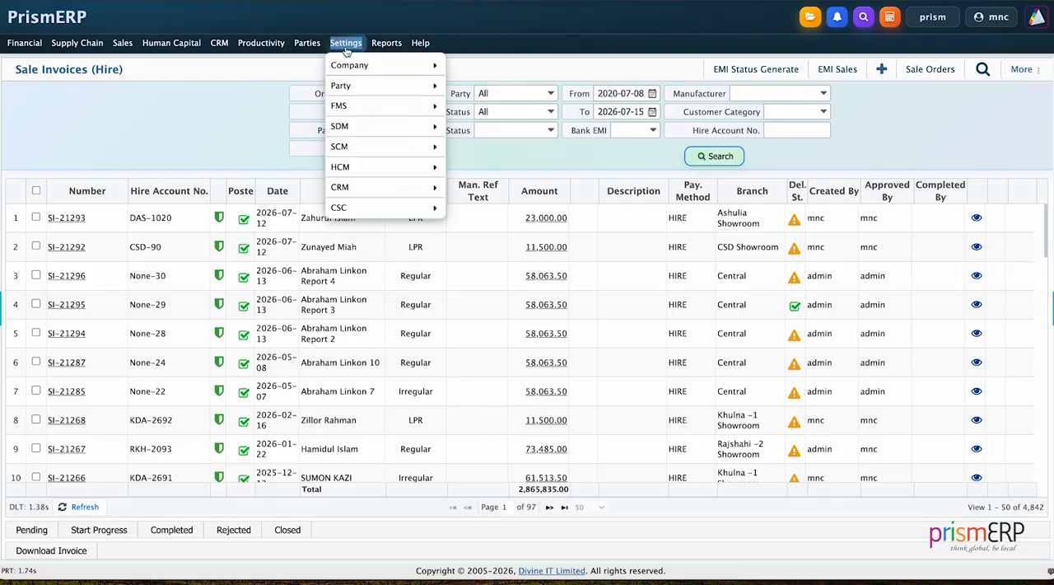
mouse_move(366, 208)
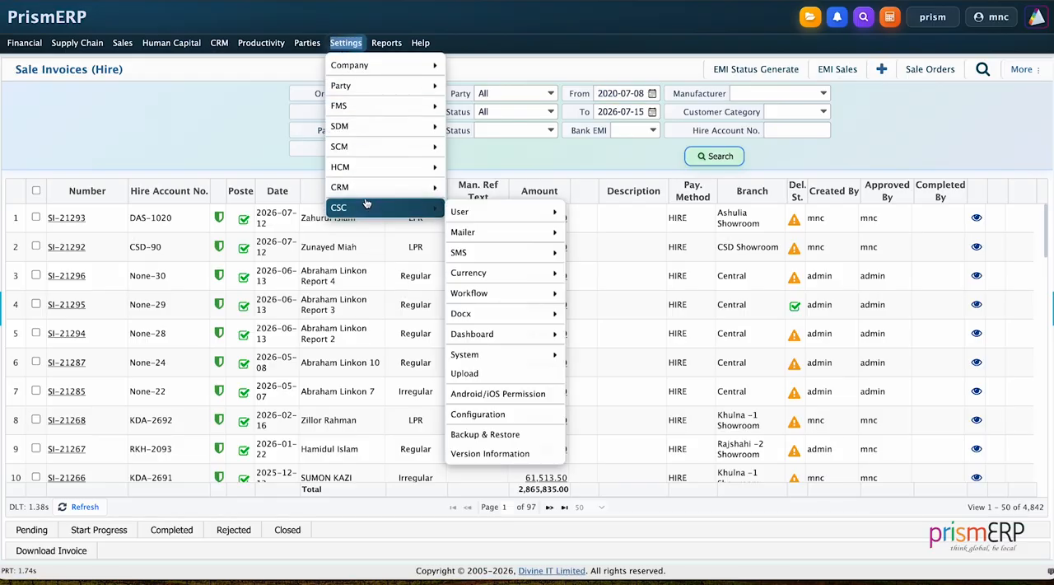
left_click(494, 414)
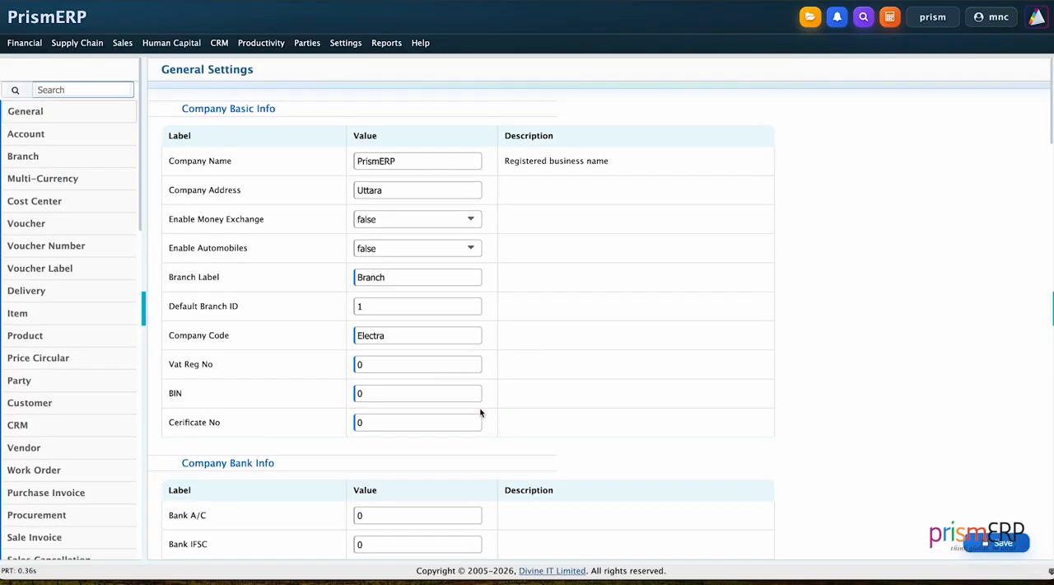
scroll(66, 485, "down", 2)
left_click(68, 465)
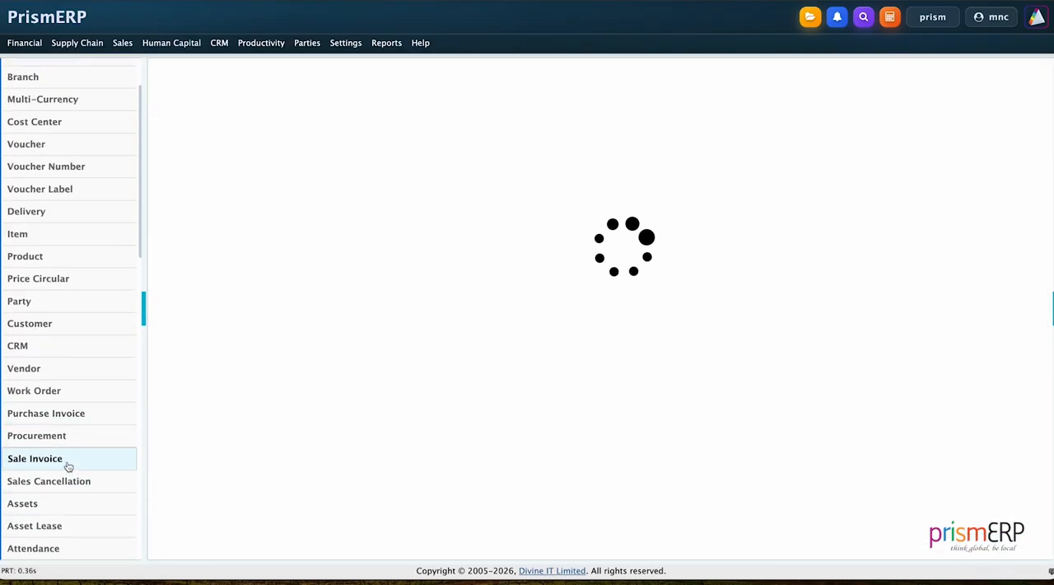
Set the late payment fee per month to 1000 in the EMI Configuration and apply it
scroll(459, 382, "down", 10)
scroll(459, 382, "down", 10)
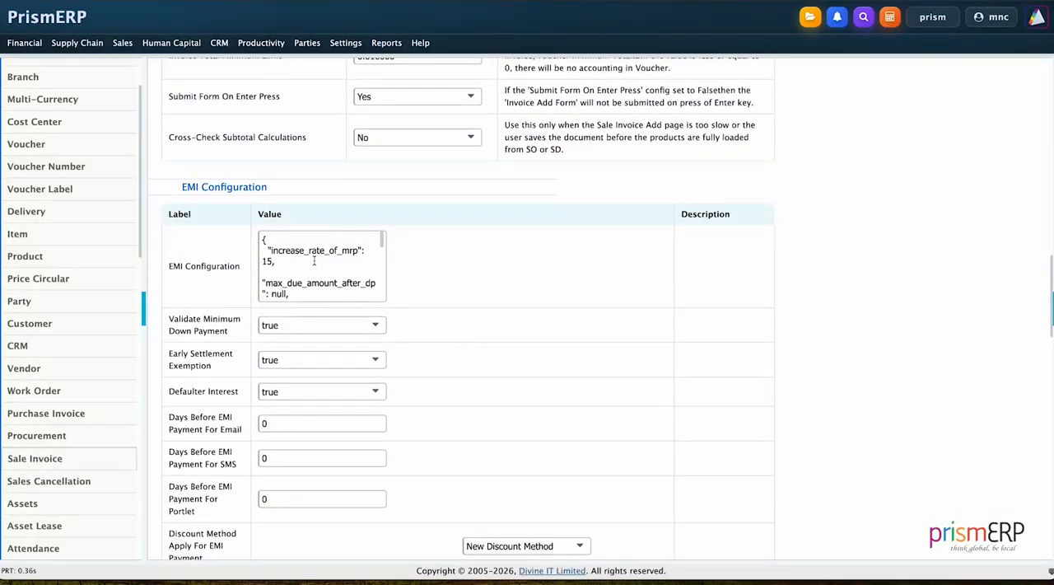
left_click(313, 262)
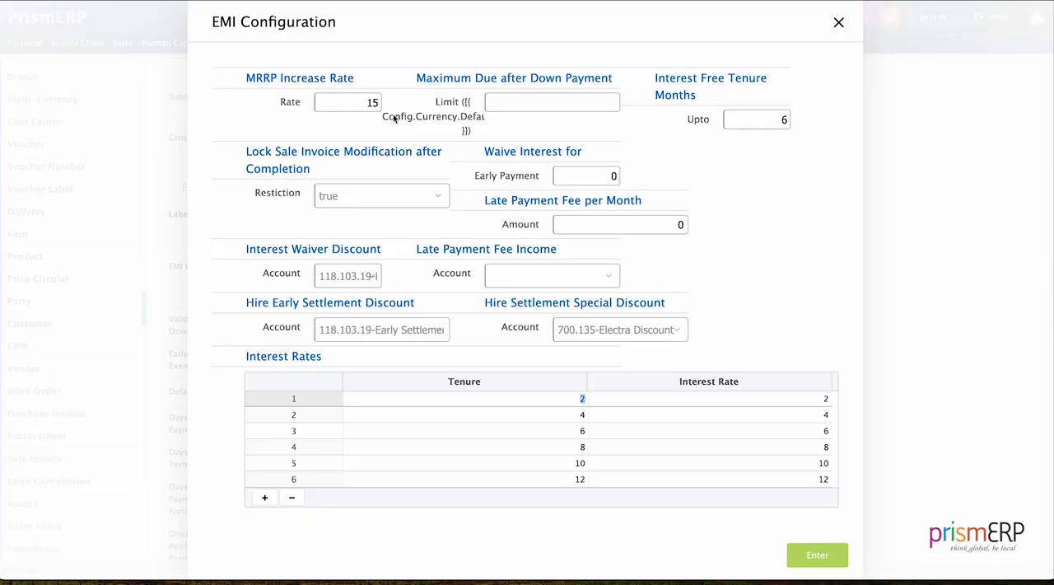
left_click(537, 102)
left_click(762, 117)
left_click(408, 203)
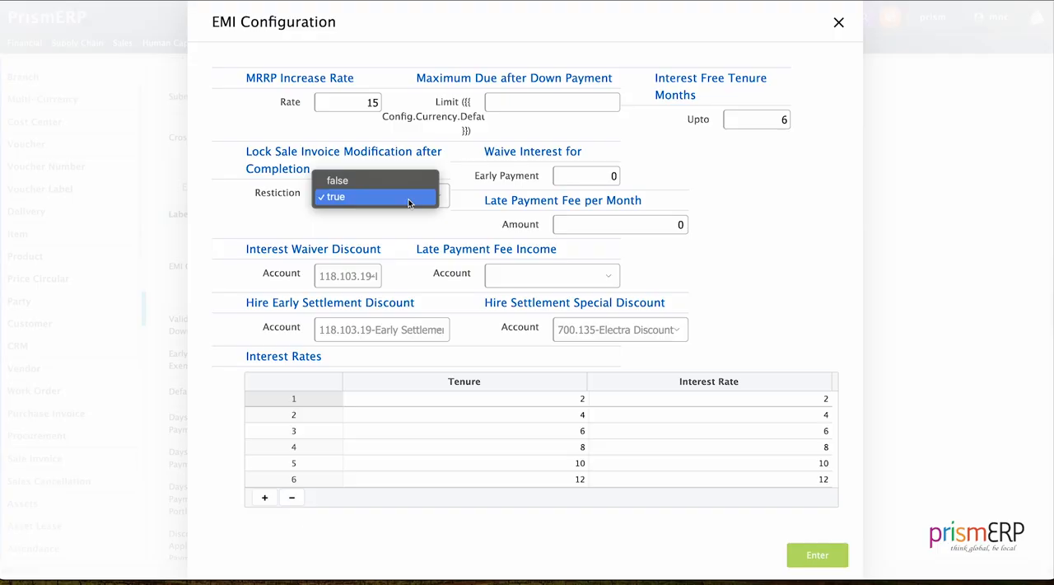
left_click(404, 221)
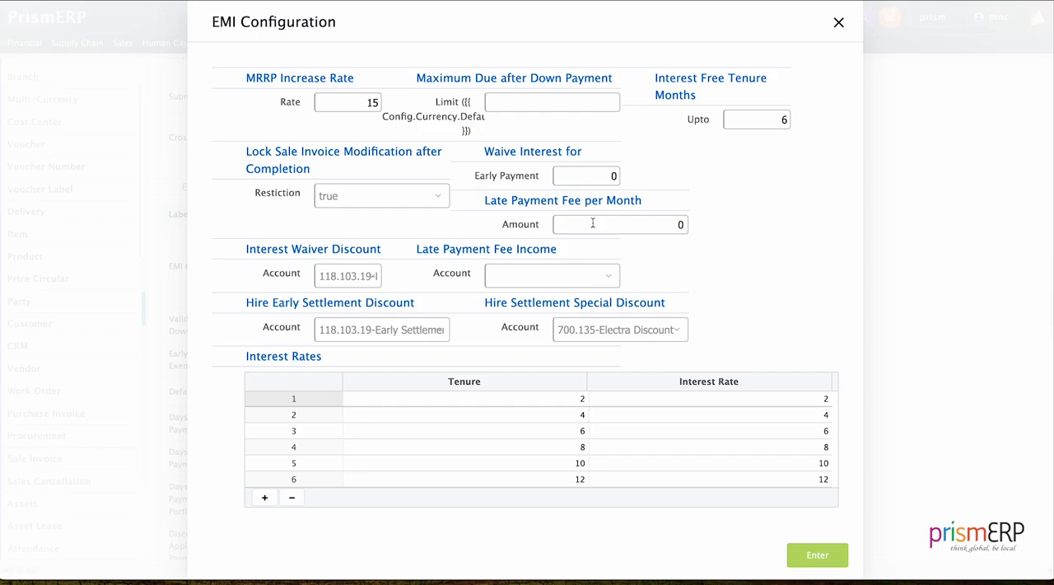
type("000")
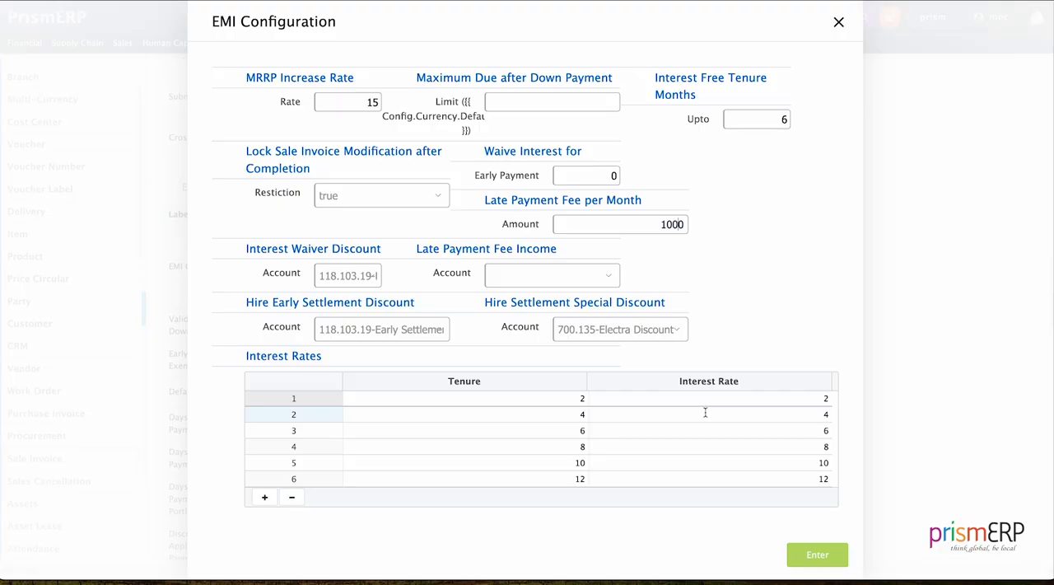
left_click(815, 555)
Examine the EMI settings and the options for Validate Minimum Down Payment, Early Settlement Exemption and Defaulter Interest
scroll(788, 546, "down", 3)
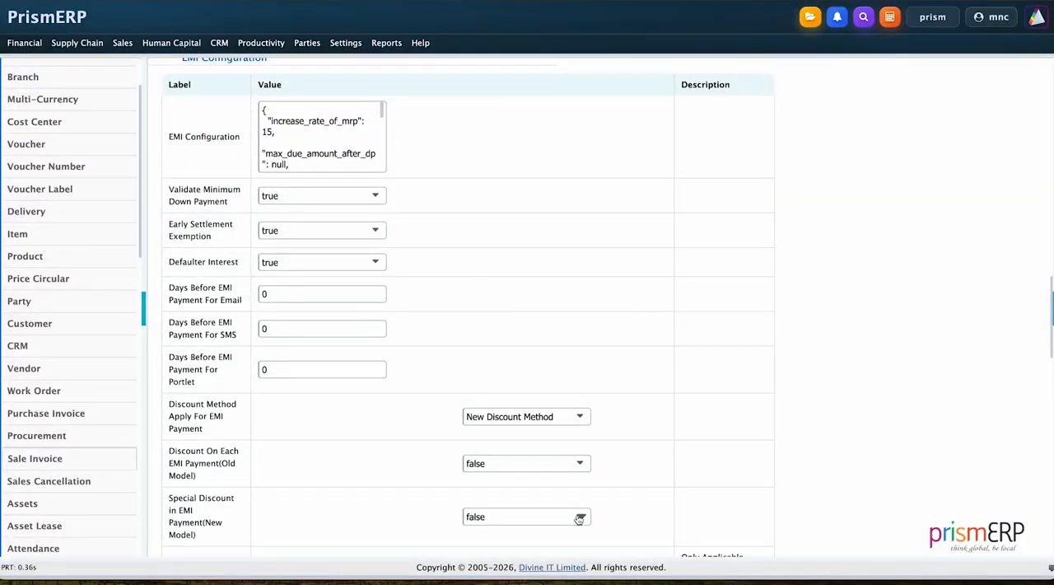
scroll(446, 420, "down", 1)
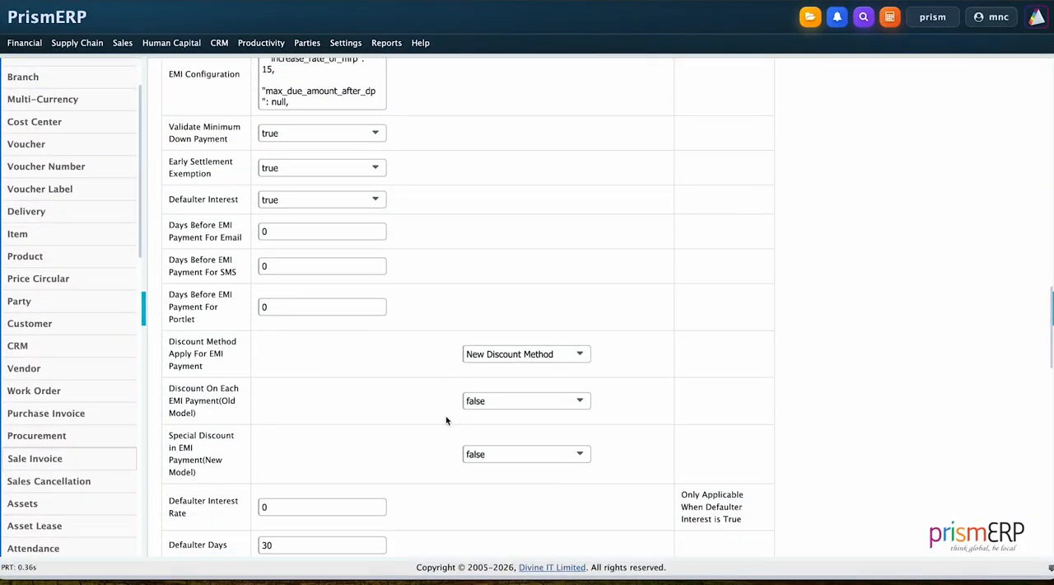
scroll(446, 420, "down", 1)
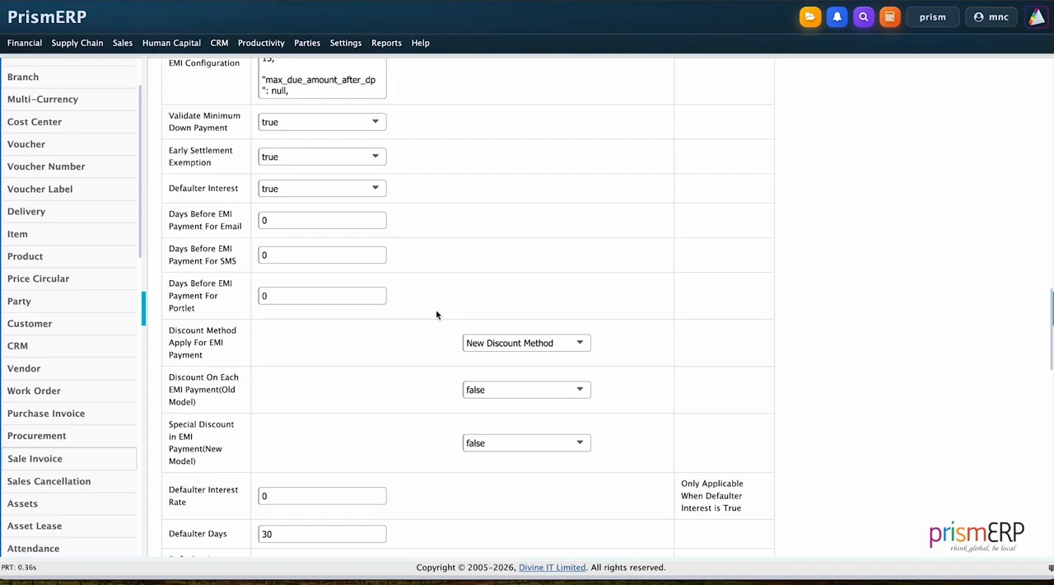
scroll(402, 281, "down", 3)
scroll(310, 198, "up", 4)
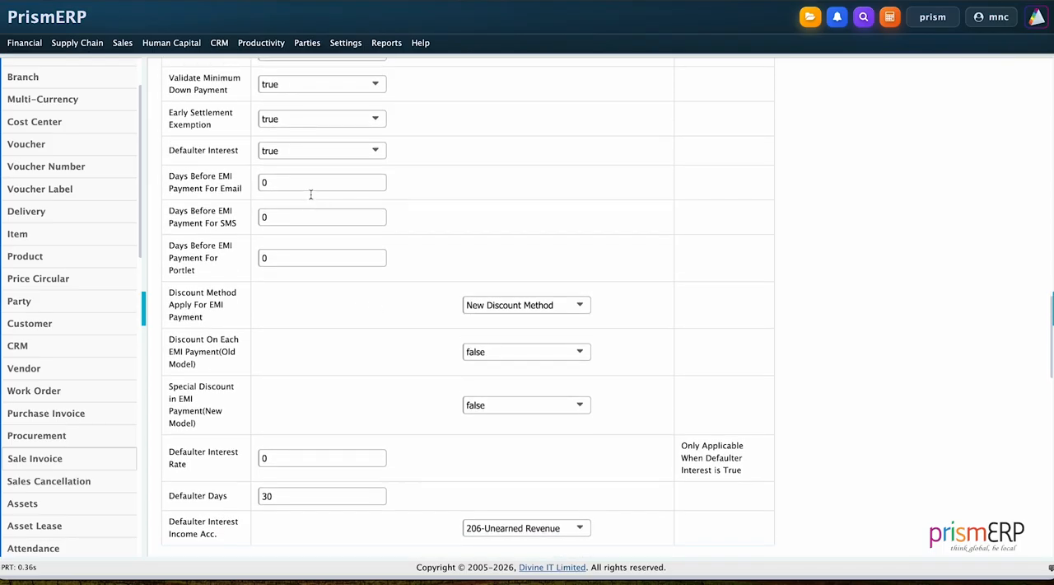
scroll(310, 198, "up", 2)
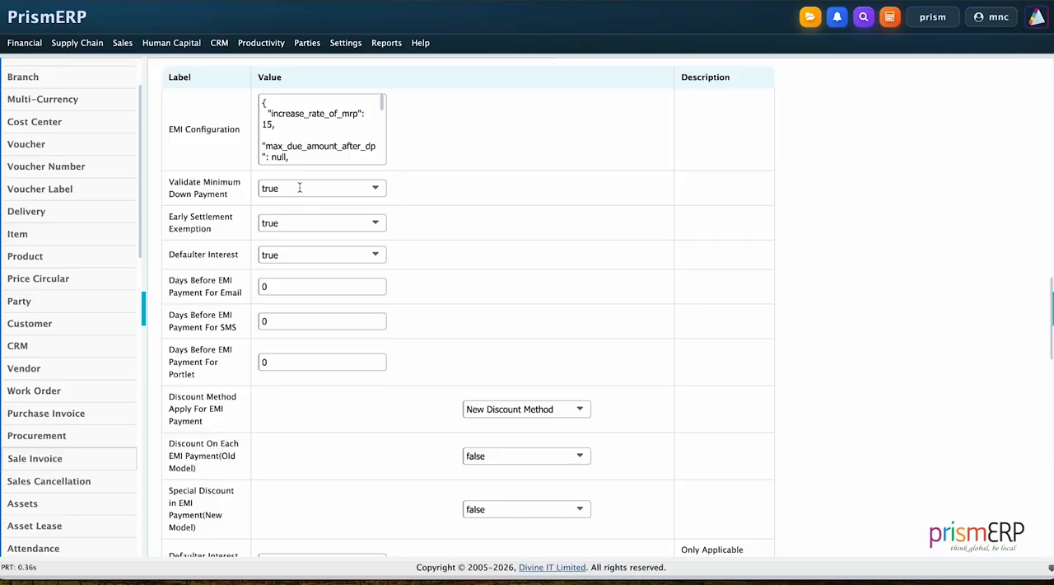
left_click(299, 188)
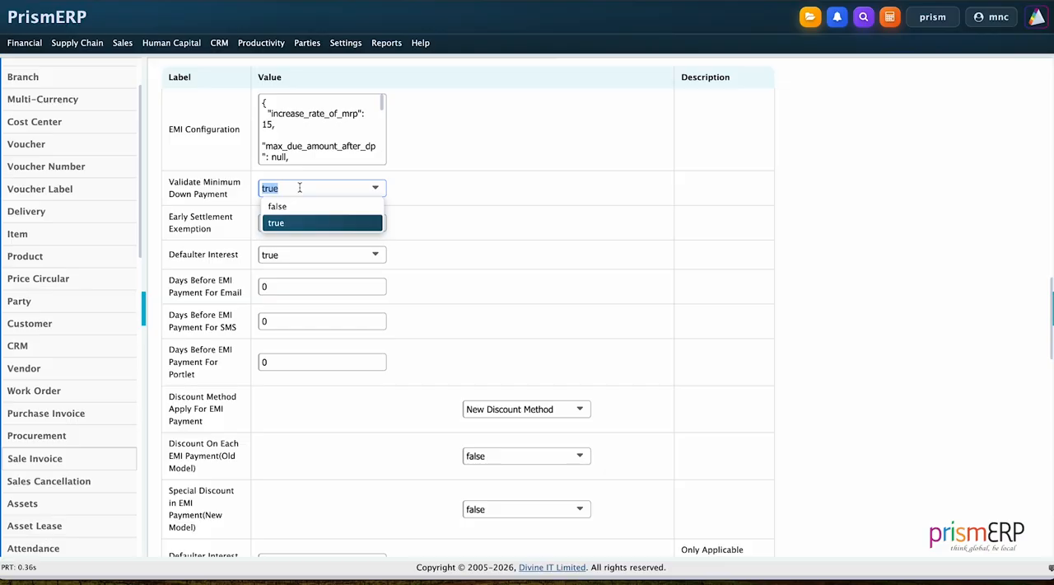
left_click(527, 222)
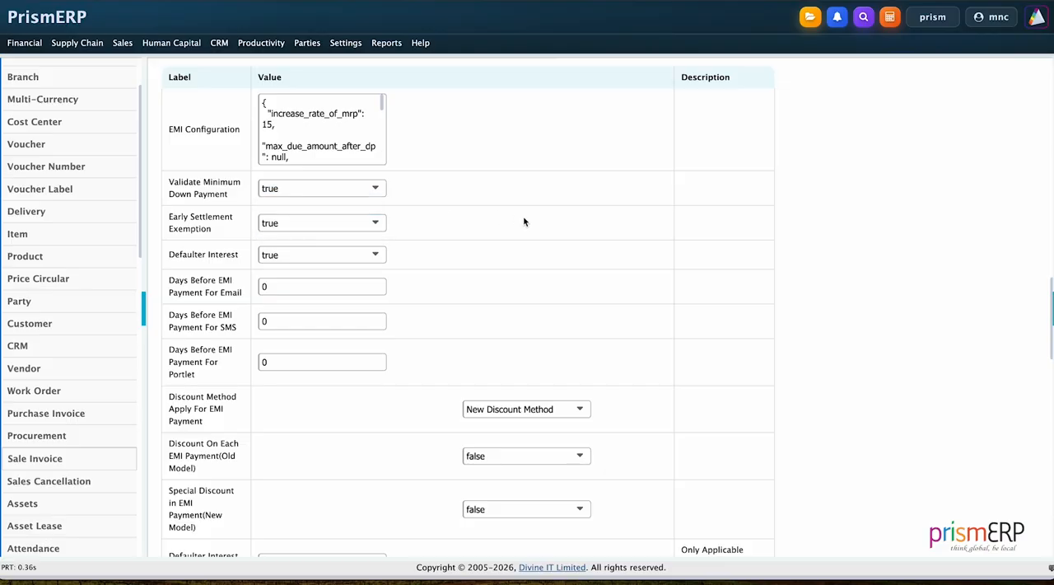
left_click(334, 219)
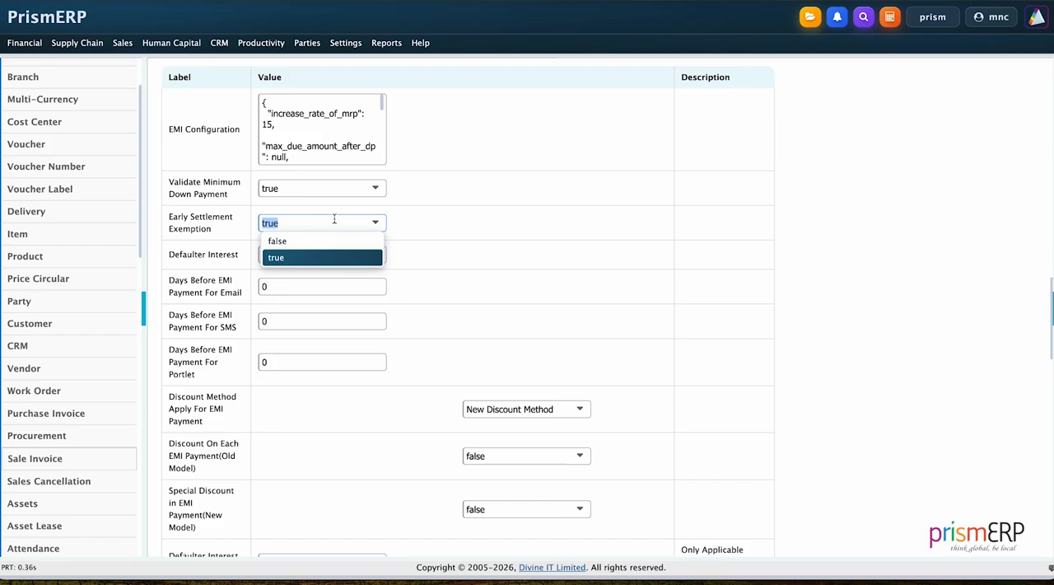
left_click(496, 259)
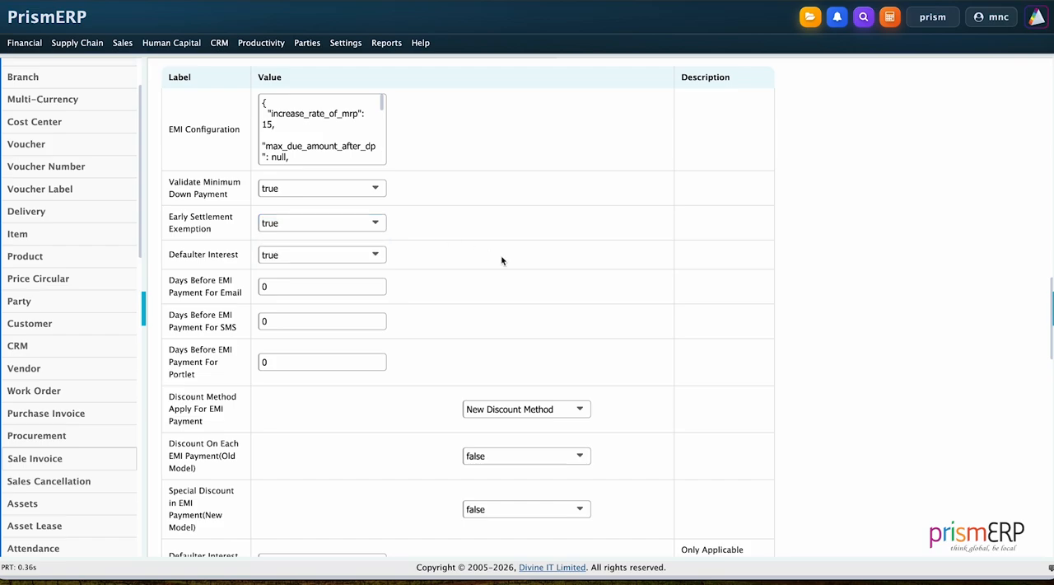
left_click(343, 255)
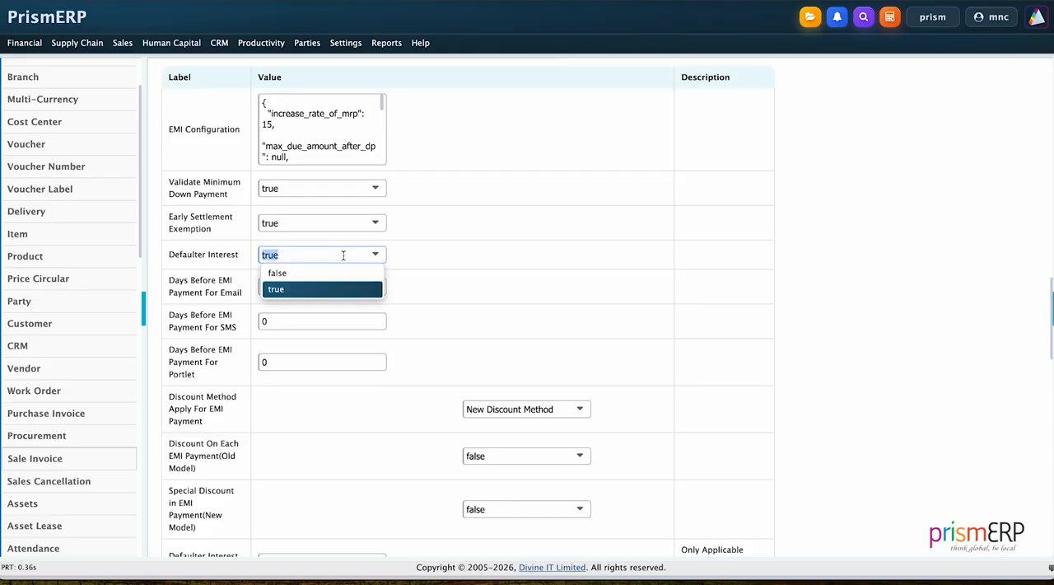
left_click(459, 261)
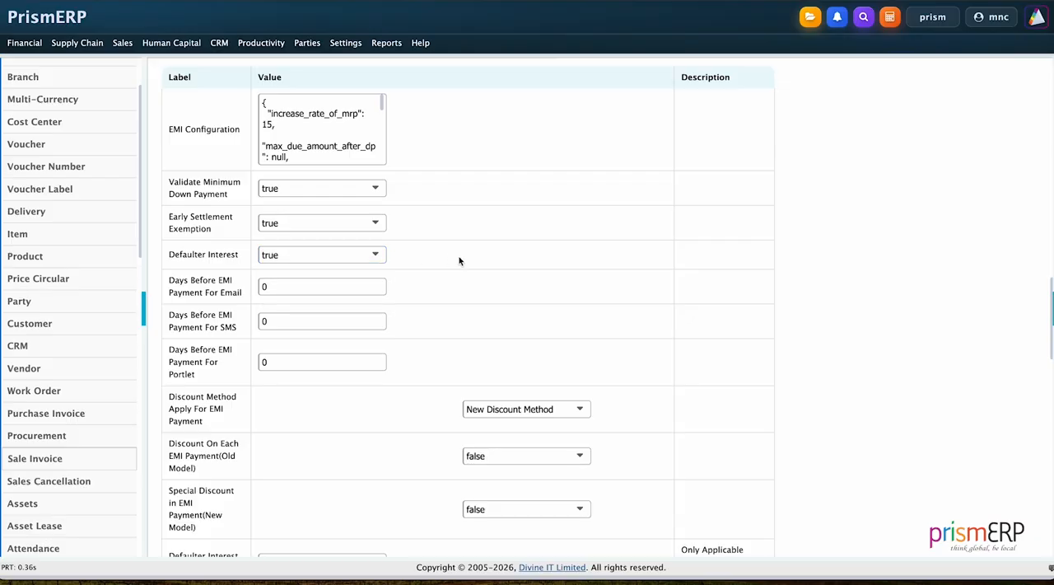
Set the Defaulter Interest Rate to 5 and save the Sale Invoice settings
scroll(460, 261, "down", 1)
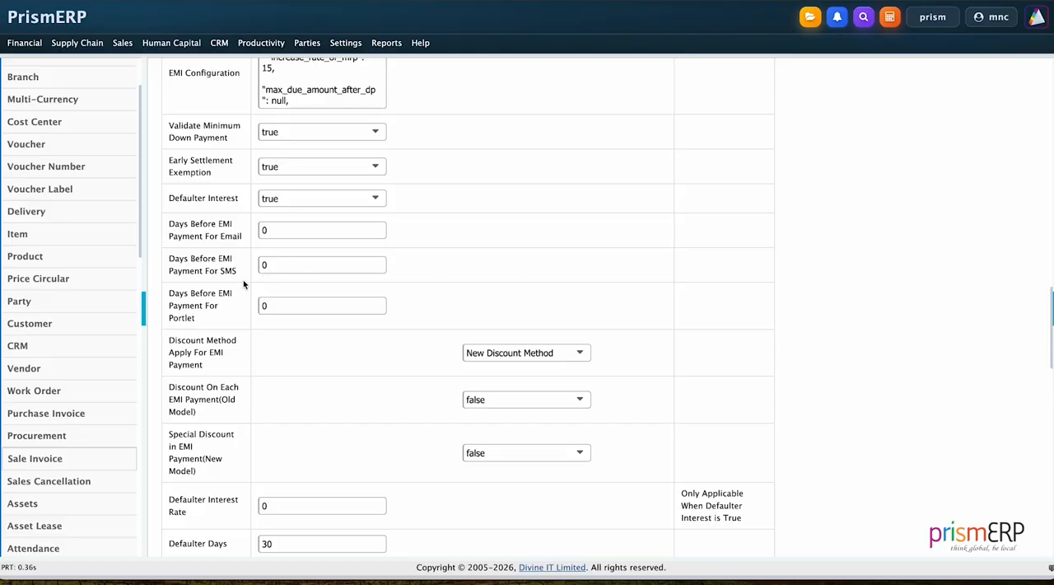
scroll(243, 284, "down", 1)
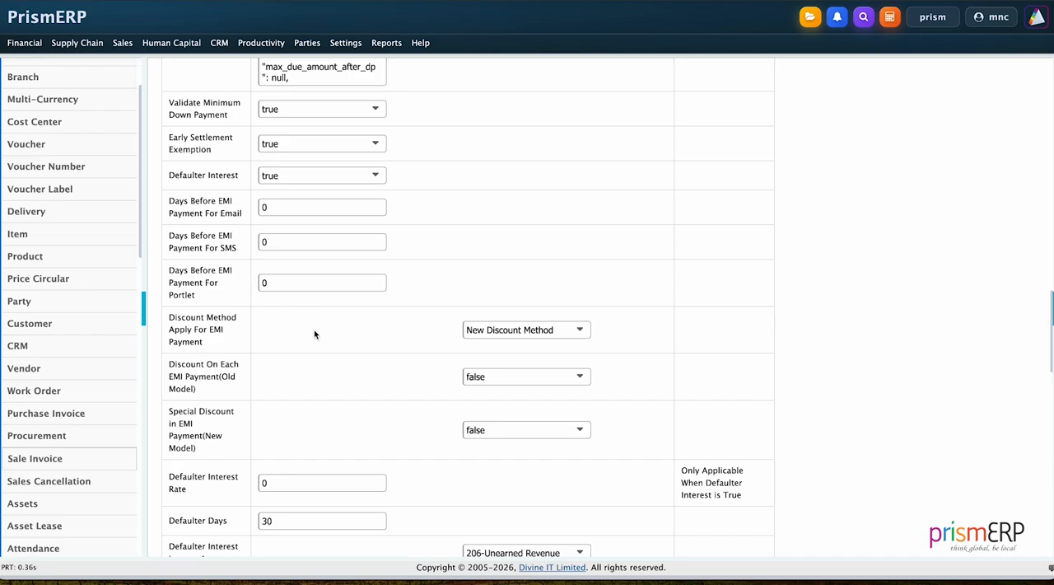
scroll(313, 332, "down", 1)
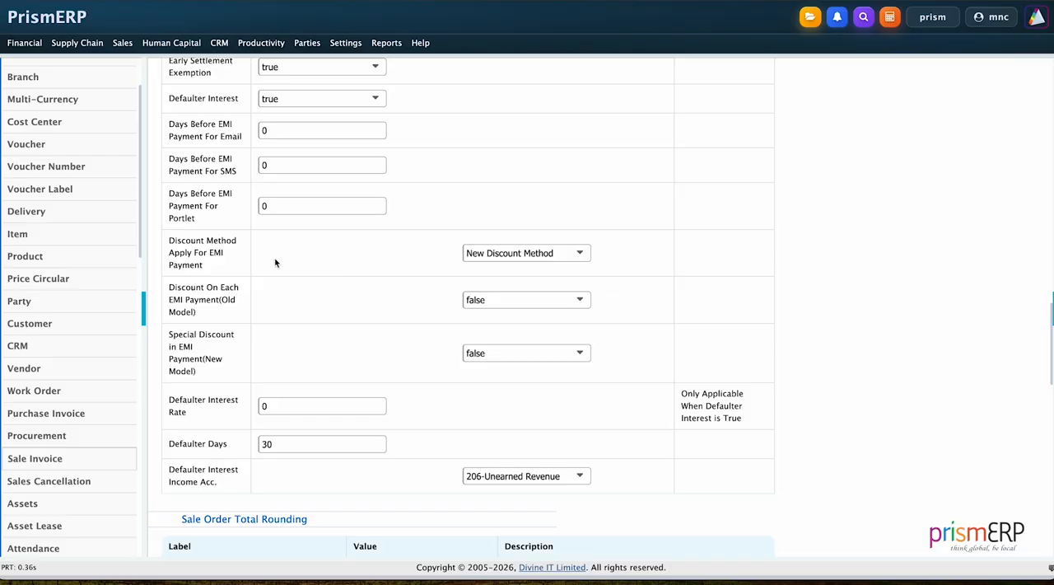
scroll(291, 308, "down", 1)
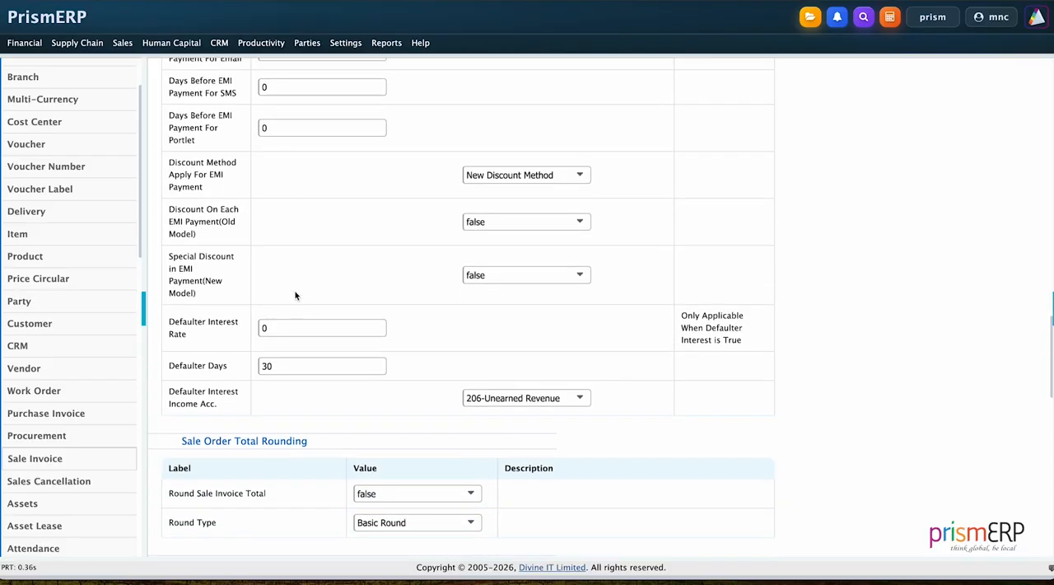
scroll(368, 302, "down", 1)
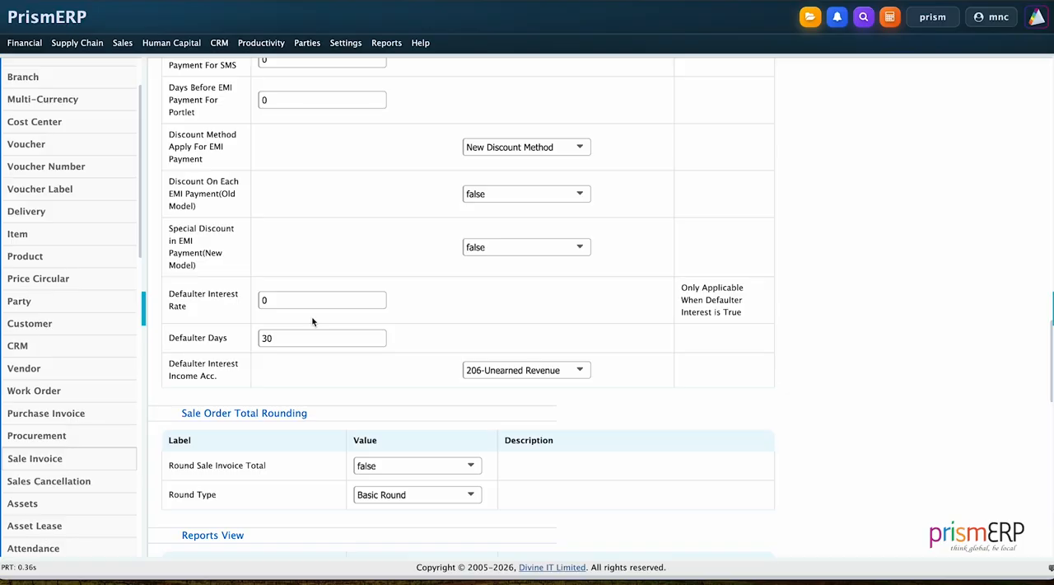
left_click(278, 301)
key("BackSpace")
type("5")
scroll(303, 363, "down", 1)
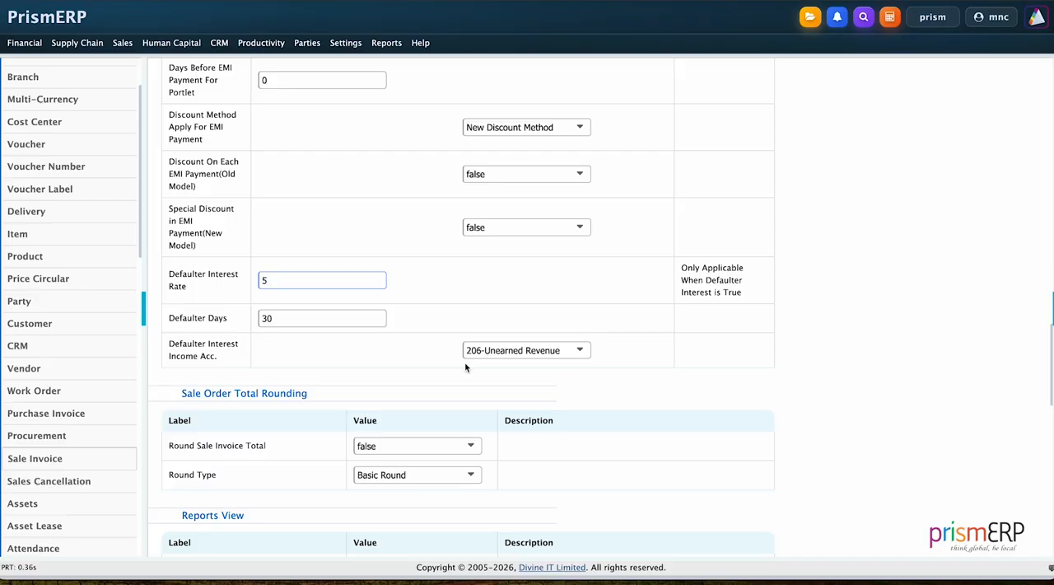
scroll(465, 367, "down", 15)
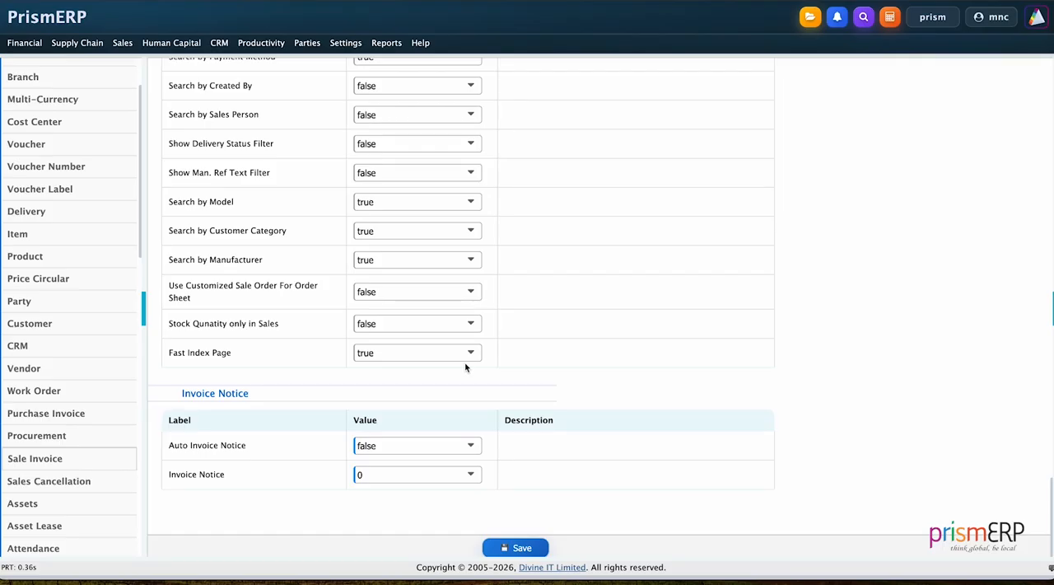
left_click(527, 549)
Open the product master list from the supply chain section
left_click(83, 43)
mouse_move(94, 69)
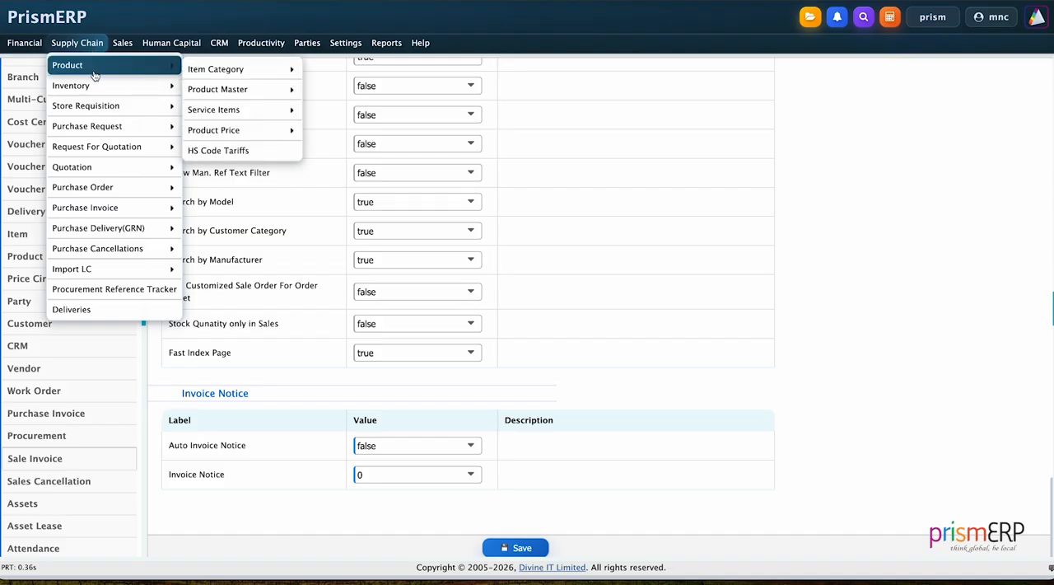
mouse_move(236, 88)
left_click(348, 116)
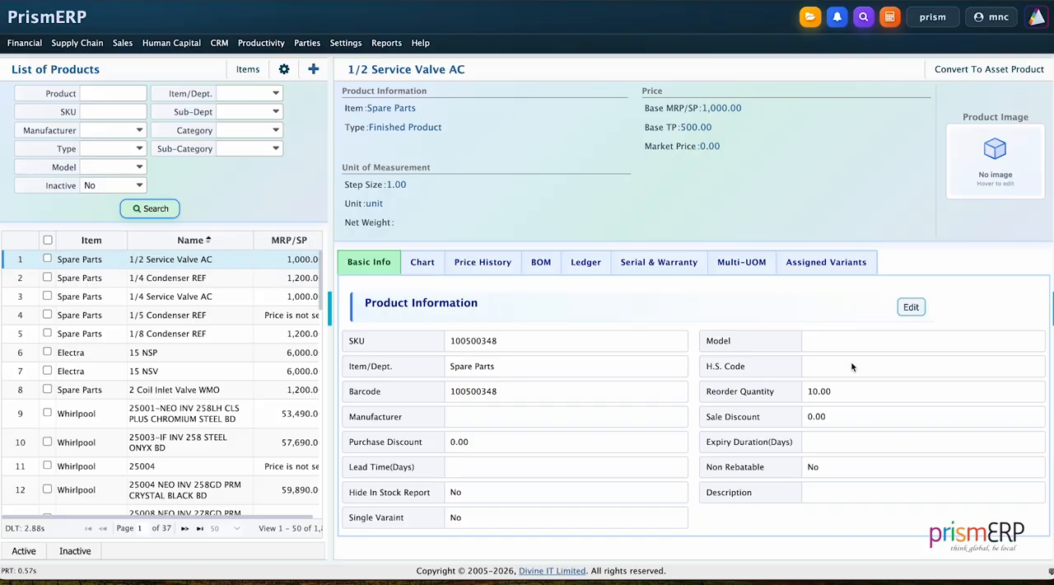
Make the product 1/2 Service Valve AC available in EMI sale and save it
left_click(915, 310)
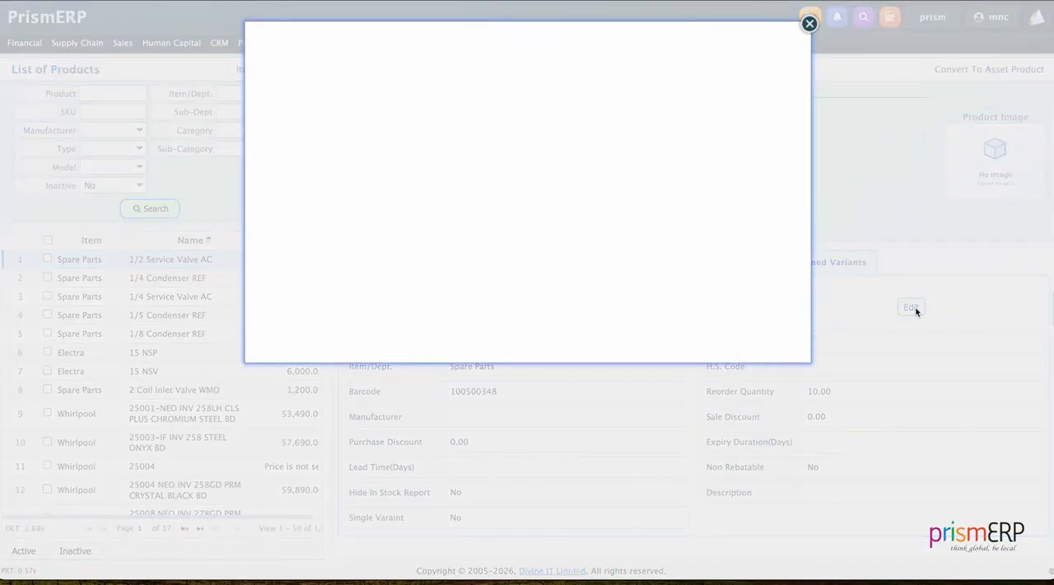
scroll(602, 272, "down", 10)
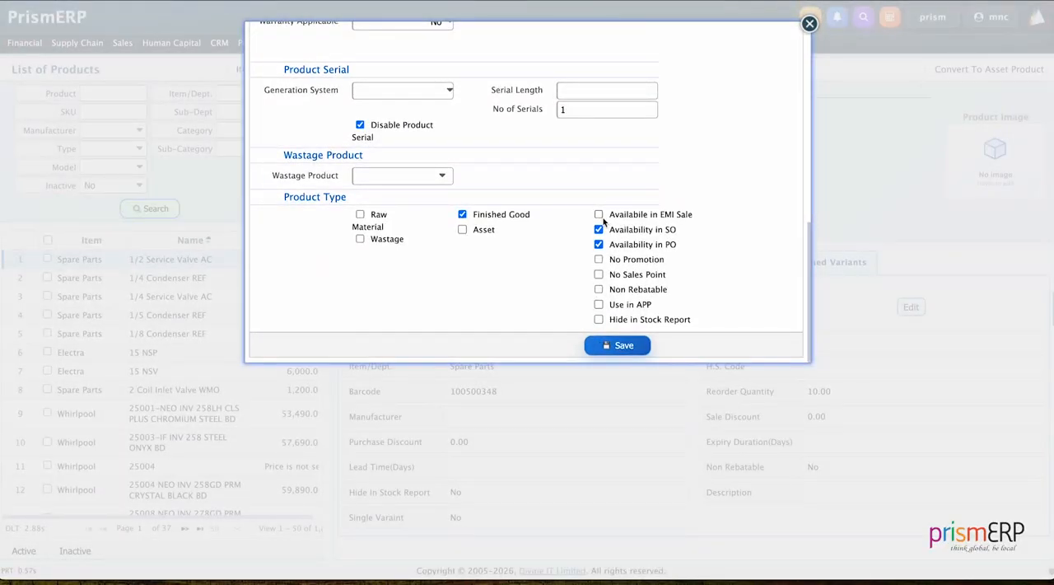
left_click(599, 216)
left_click(620, 344)
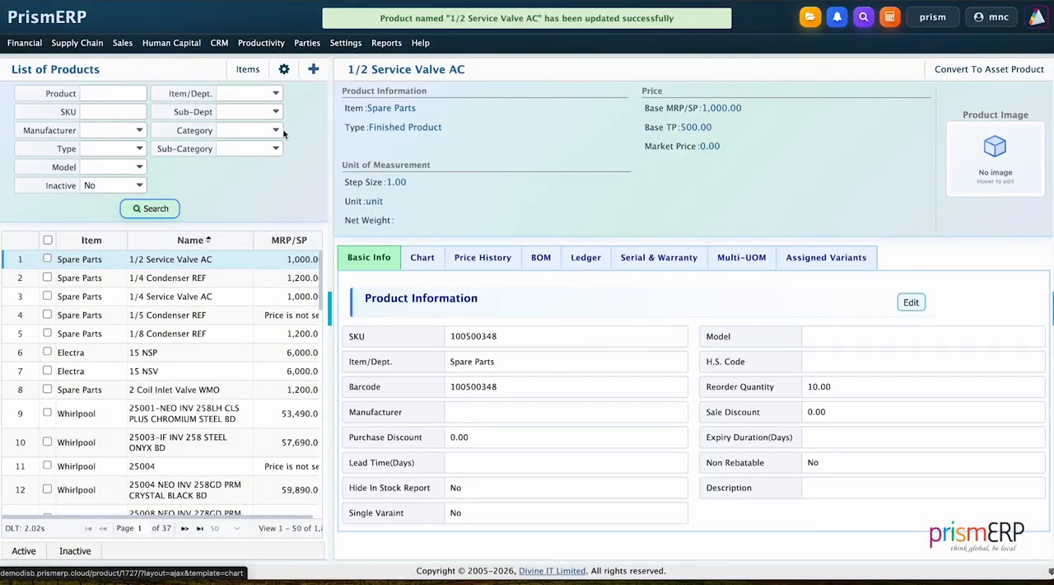
Reload the product page and open the EMI settings of 1/2 Service Valve AC
left_click(122, 42)
key("super+r")
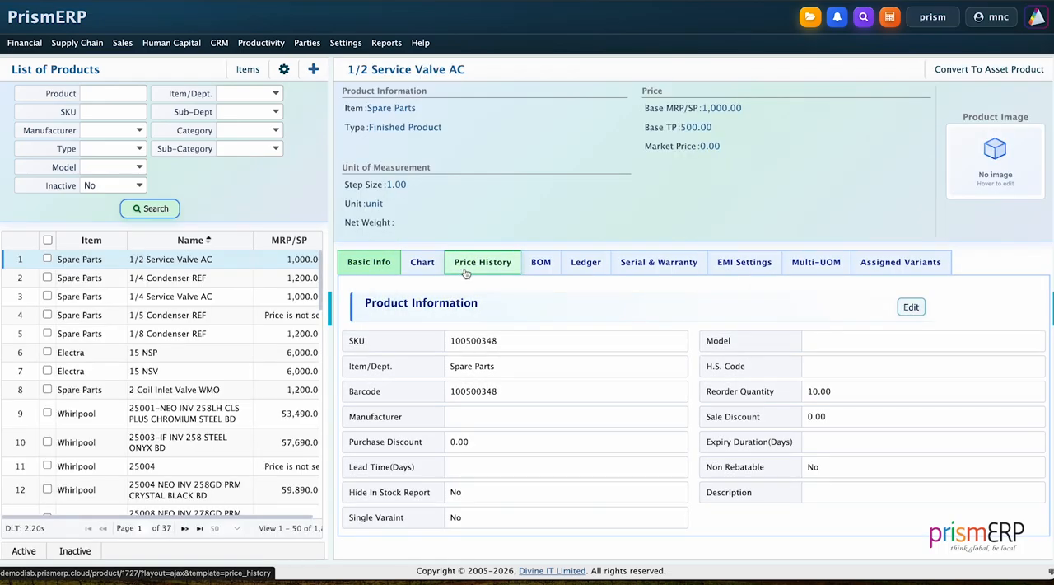
left_click(749, 268)
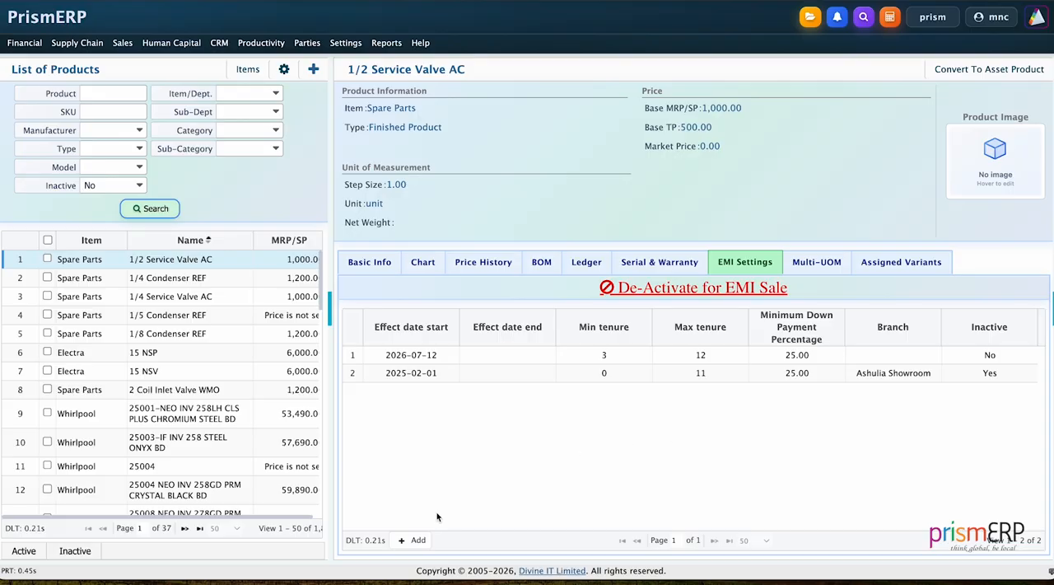
Add an EMI setting ending 2026-07-31 with minimum tenure 3, maximum tenure 12 and minimum down payment 25%, and save it
left_click(415, 540)
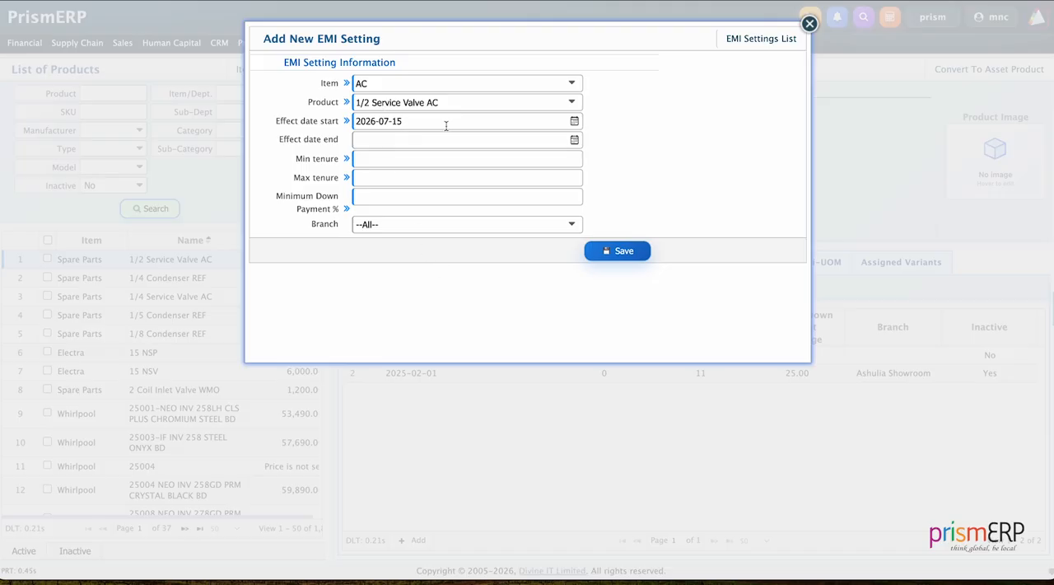
left_click(574, 140)
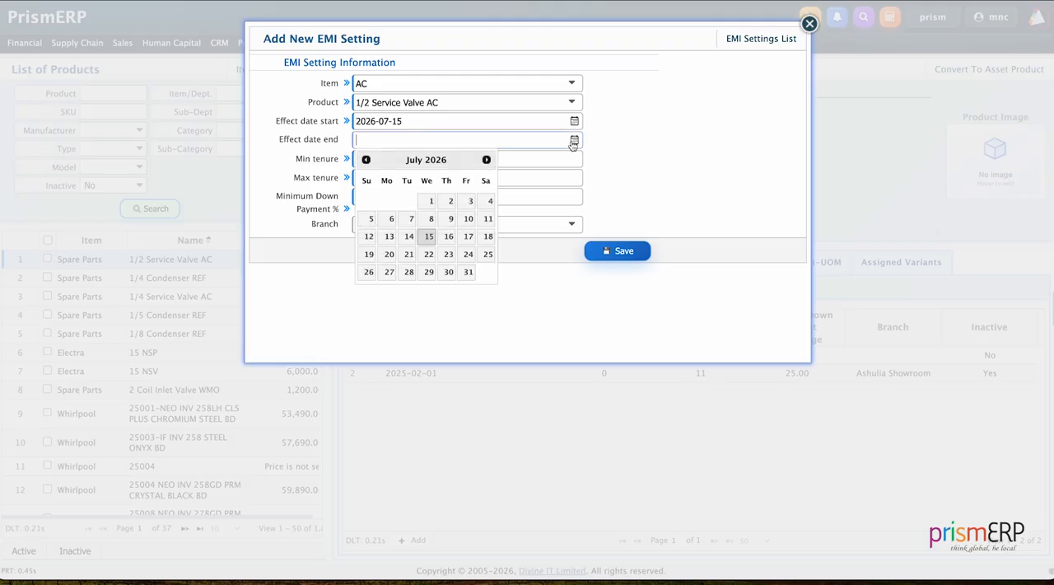
left_click(469, 272)
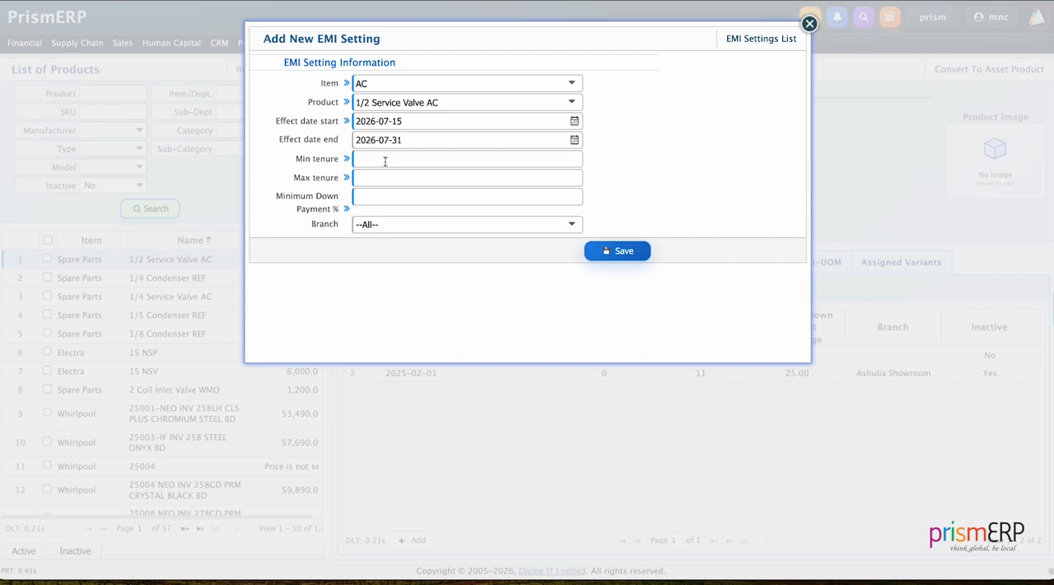
type("3")
left_click(383, 178)
type("12")
left_click(381, 196)
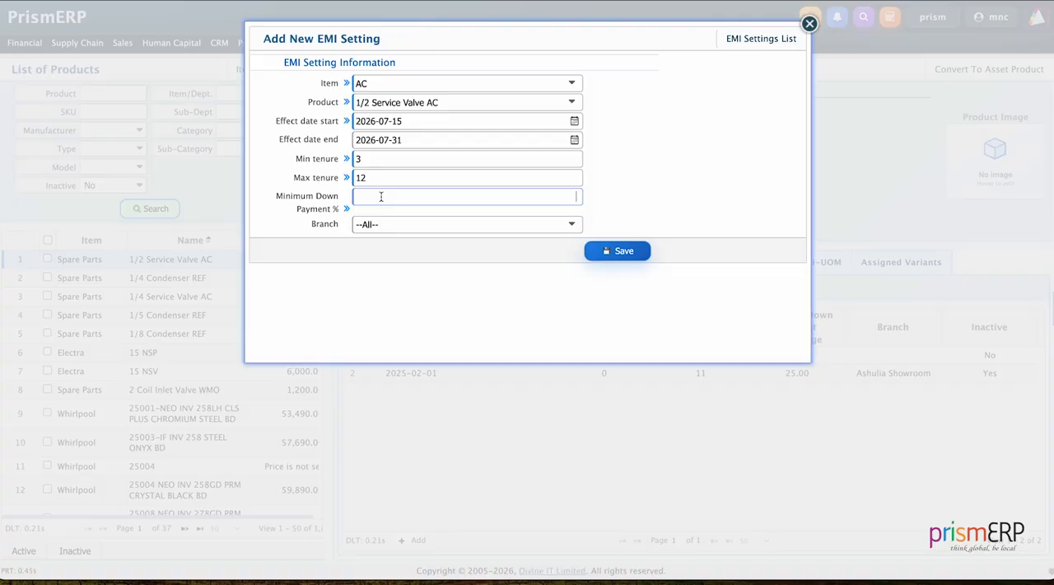
type("25")
left_click(619, 254)
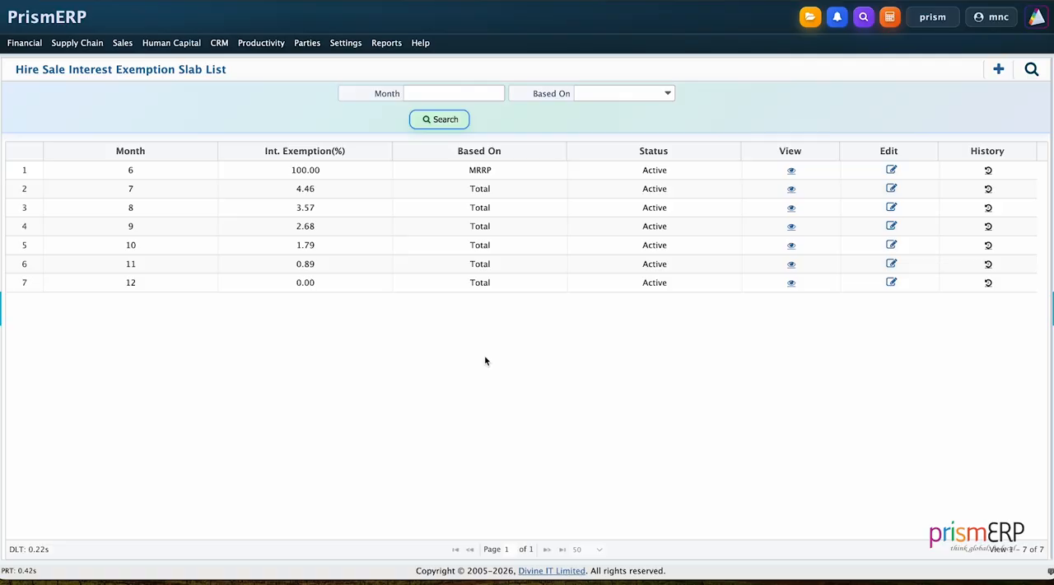
Examine the form for a new hire sale interest exemption slab and its Based On options, and close it without saving
left_click(998, 70)
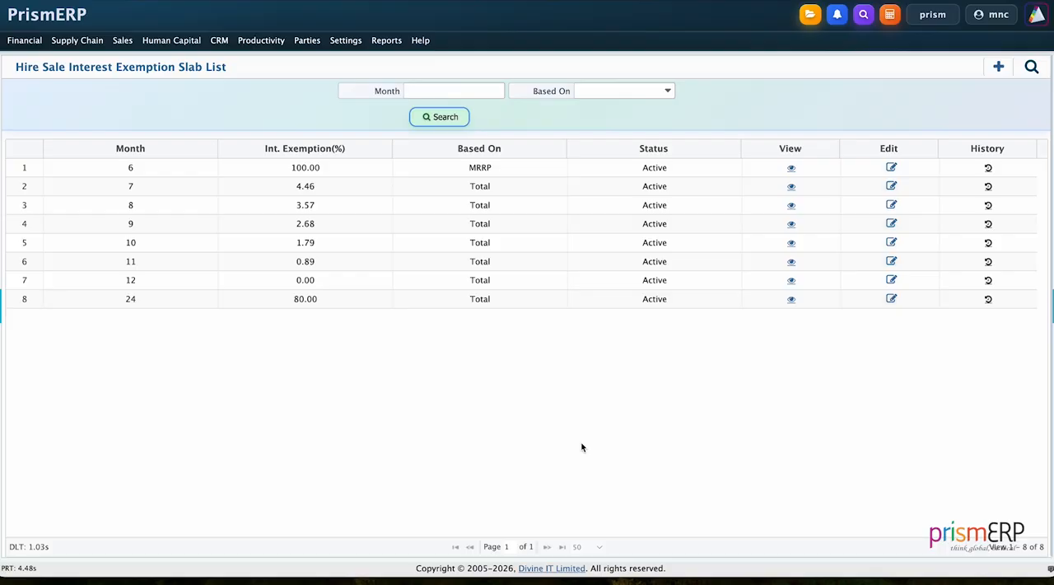
left_click(998, 67)
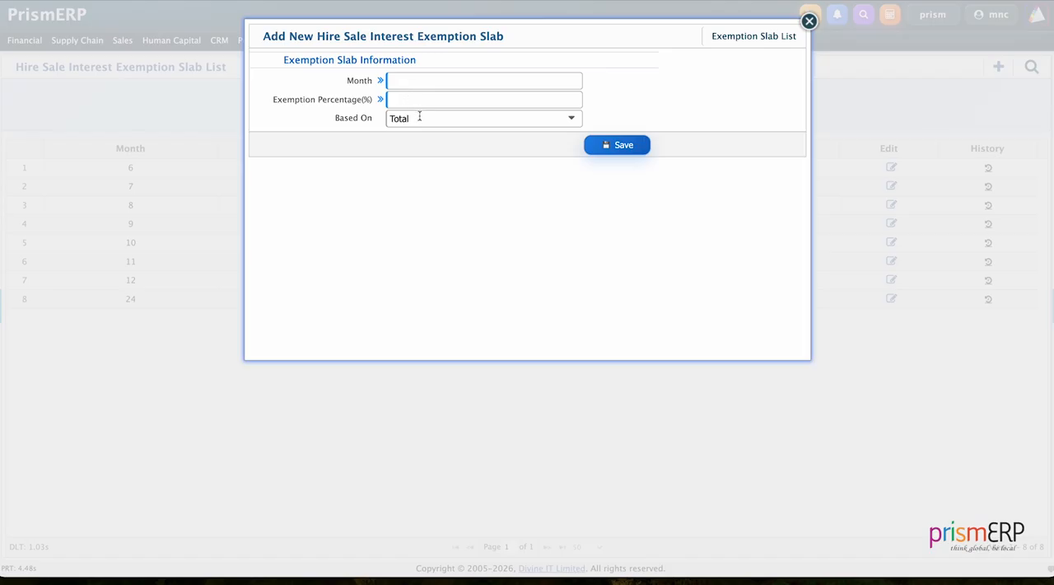
left_click(419, 116)
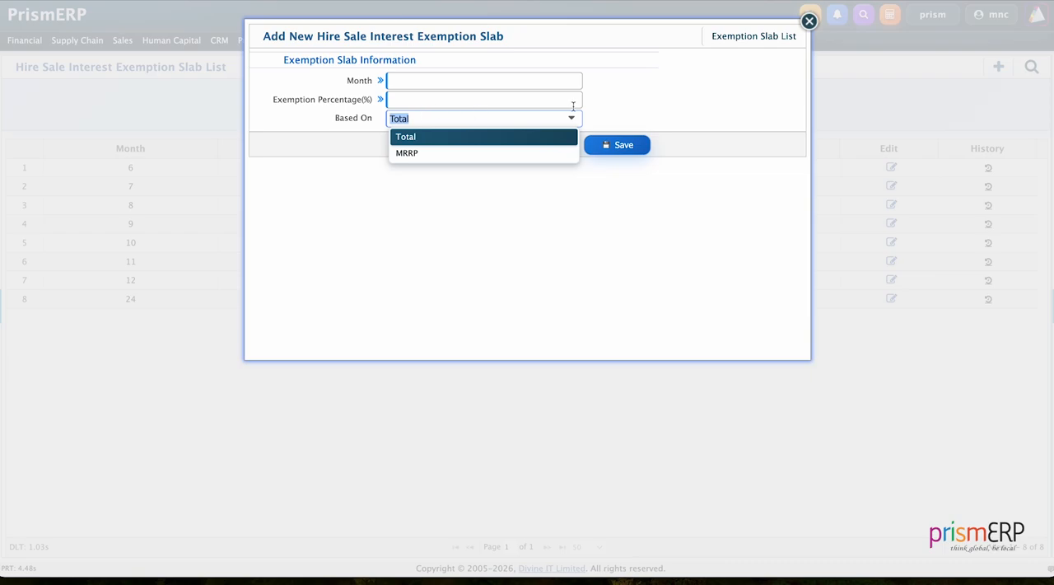
left_click(808, 24)
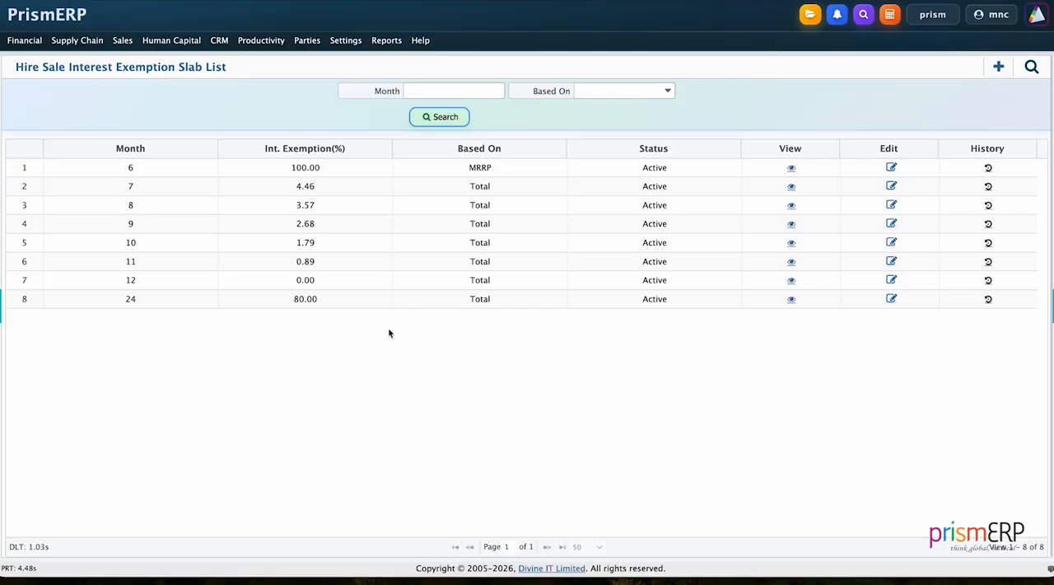
Start a new hire sale invoice for the Bhairab Showroom branch with Arcadia Esvan Ltd. as the party
left_click(123, 40)
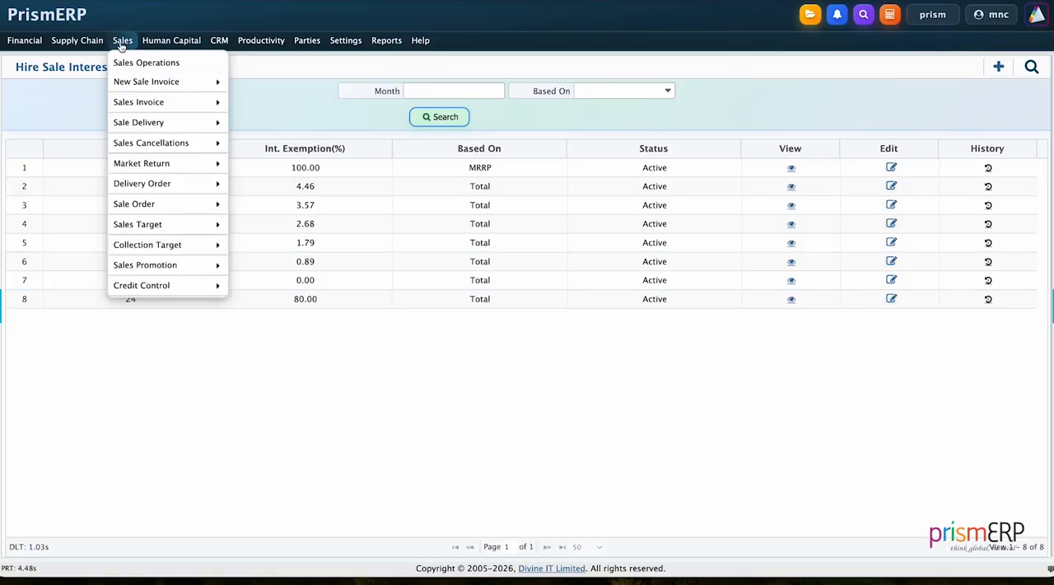
mouse_move(137, 81)
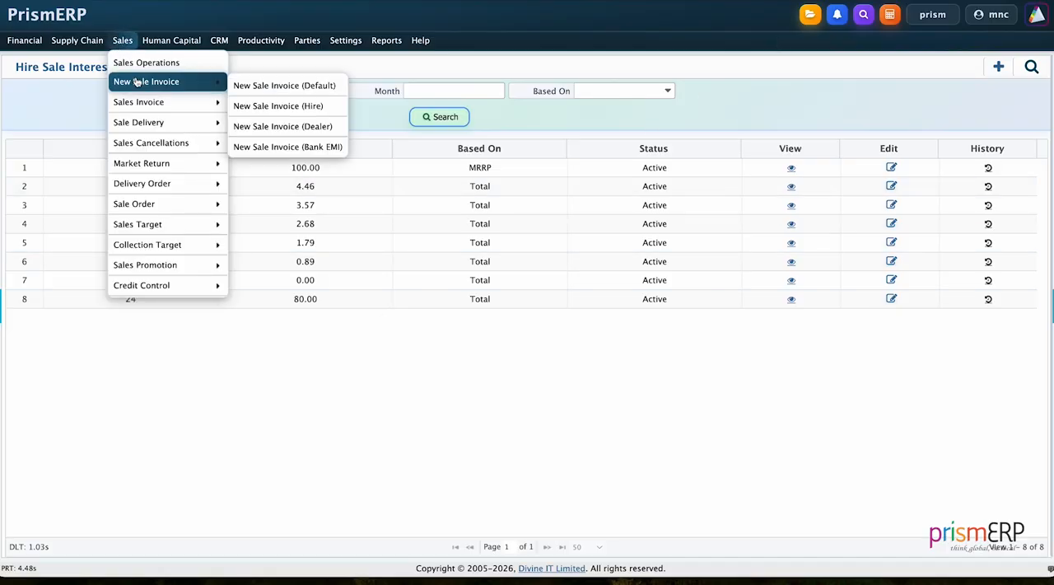
left_click(261, 106)
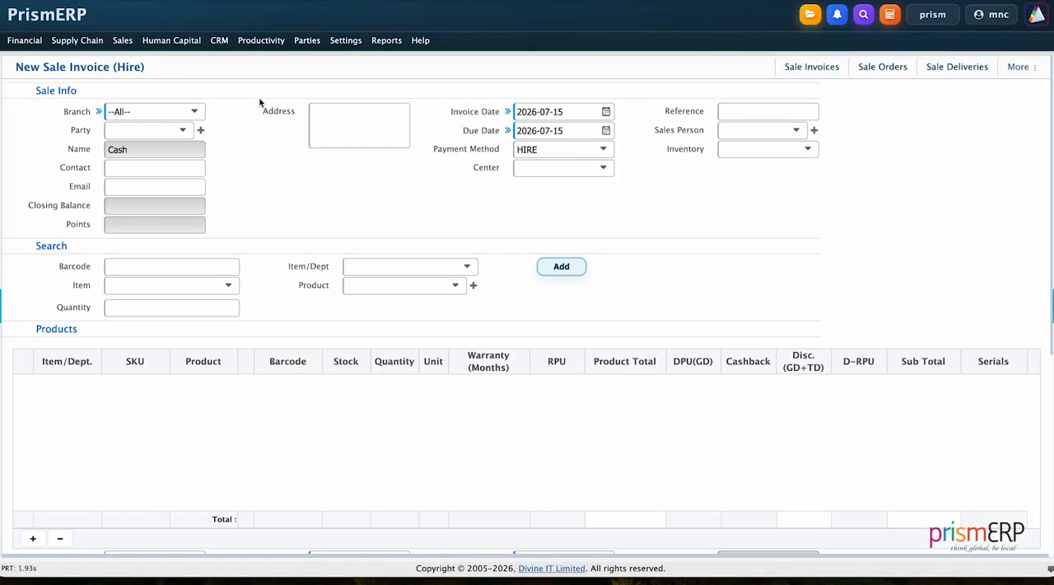
left_click(136, 110)
left_click(138, 194)
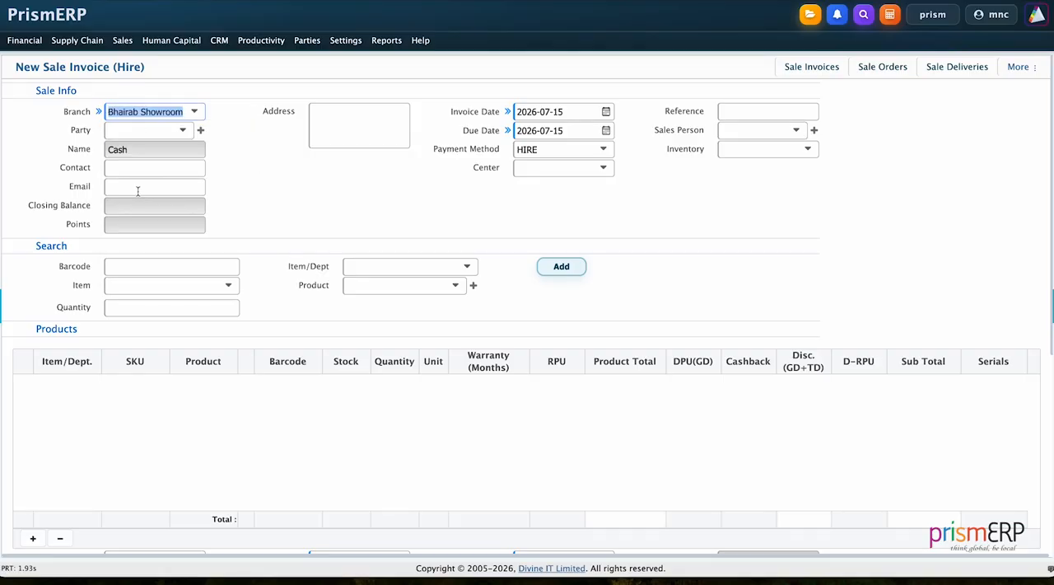
left_click(138, 129)
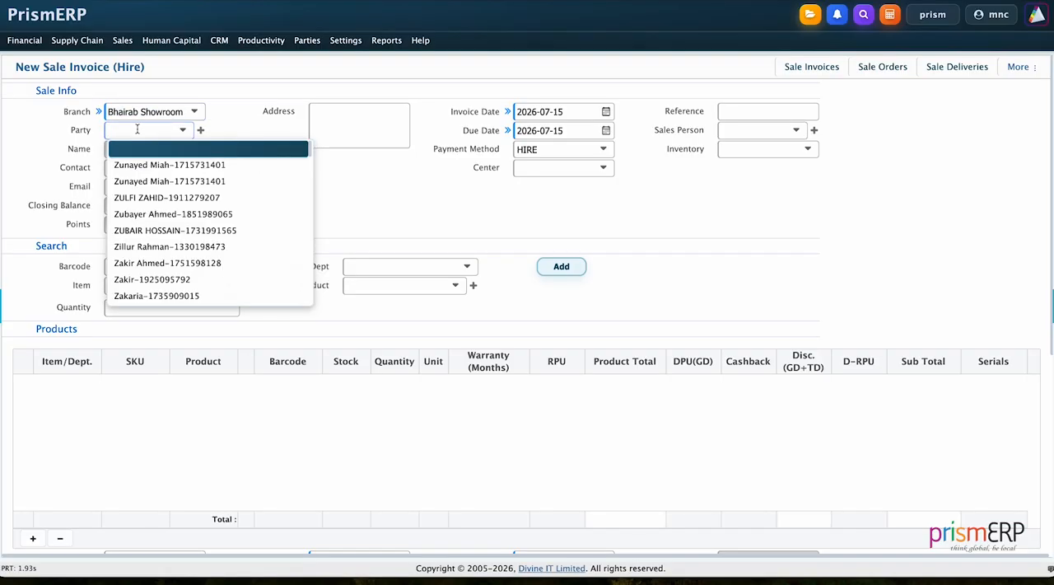
type("arc")
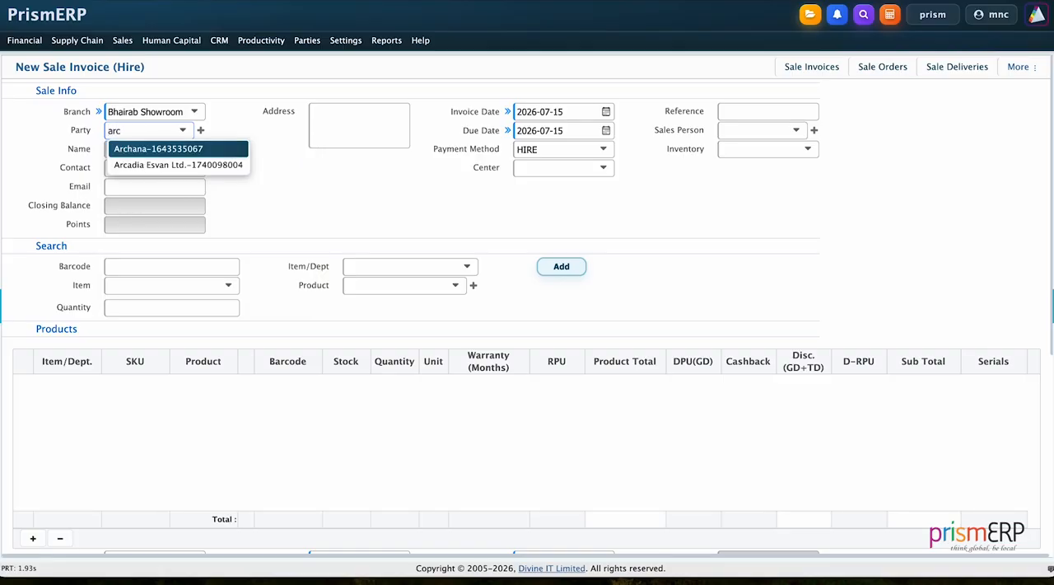
left_click(140, 164)
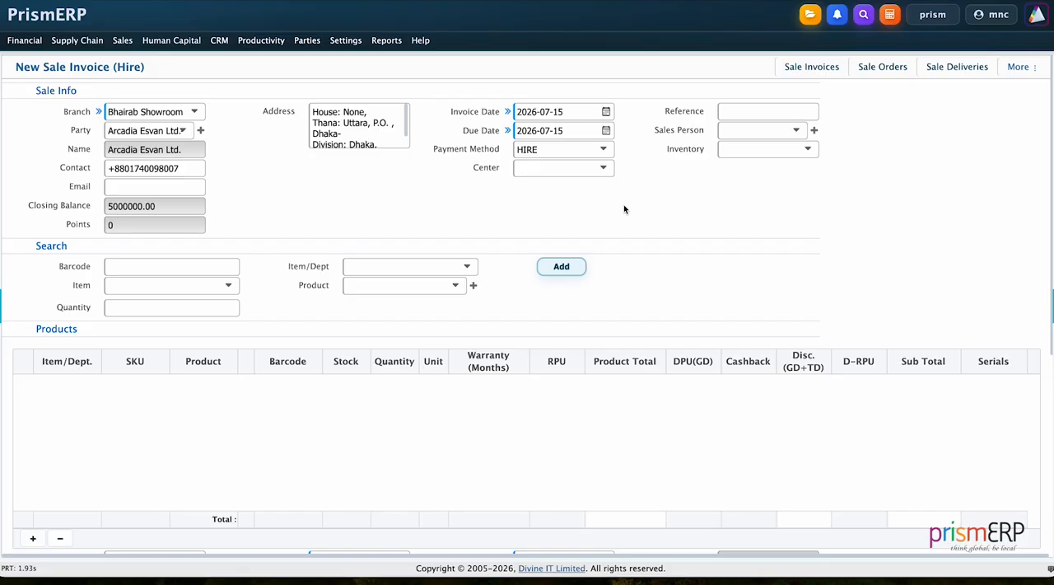
Choose the Bhairab Showroom inventory and add the product 1/2 Service Valve AC with quantity 10 to the invoice
left_click(753, 149)
left_click(753, 180)
left_click(353, 289)
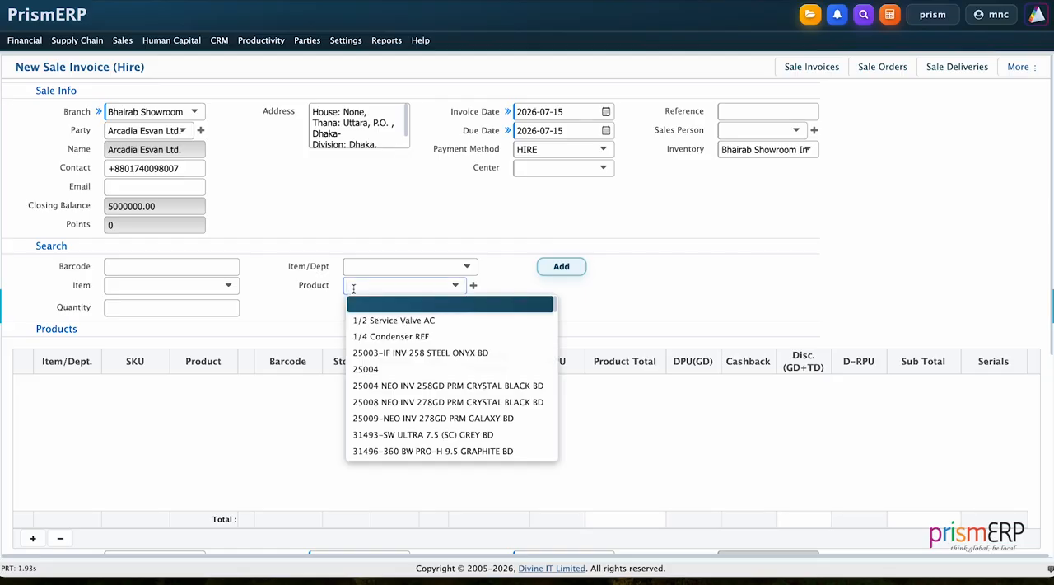
left_click(355, 309)
left_click(198, 308)
type("10")
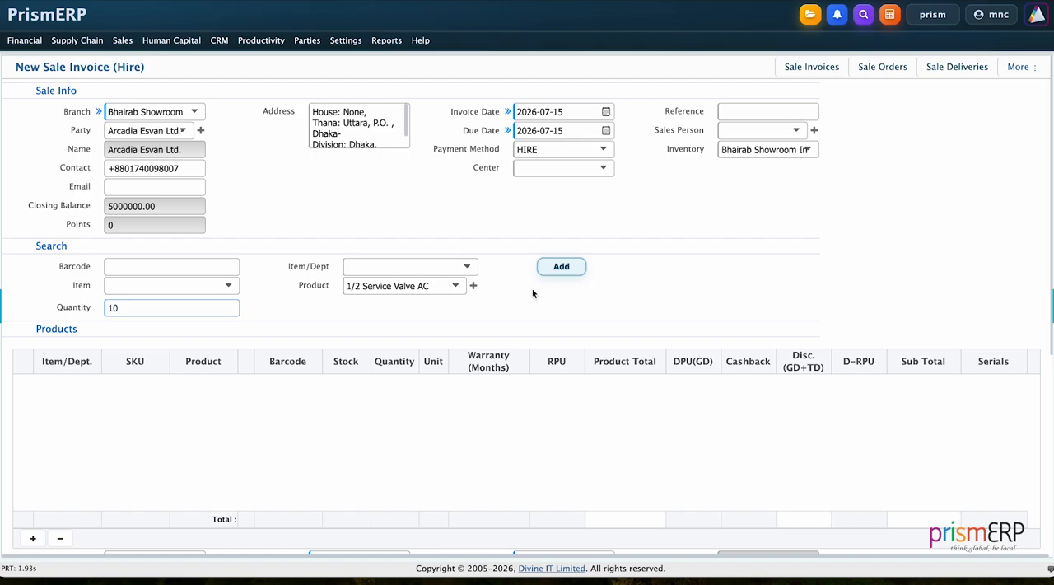
left_click(561, 267)
Set the tenure of the hire sale invoice to 6
scroll(653, 288, "down", 2)
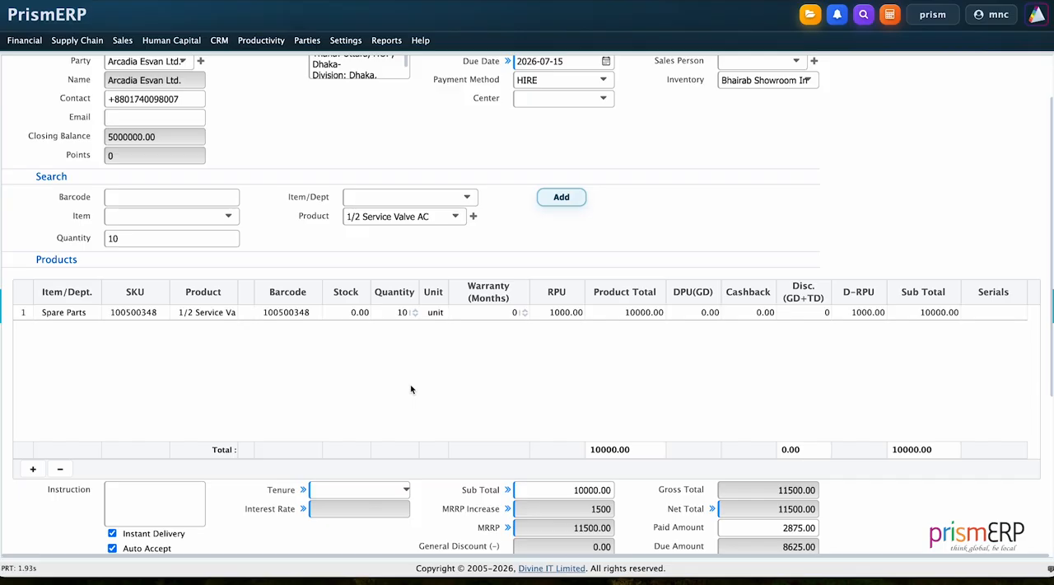
scroll(412, 389, "down", 1)
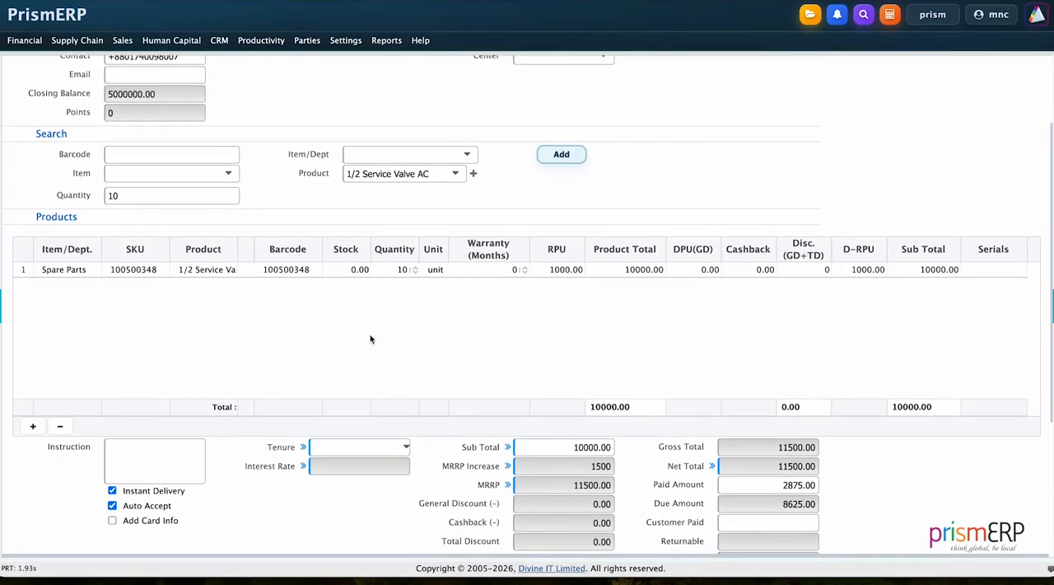
scroll(370, 339, "down", 1)
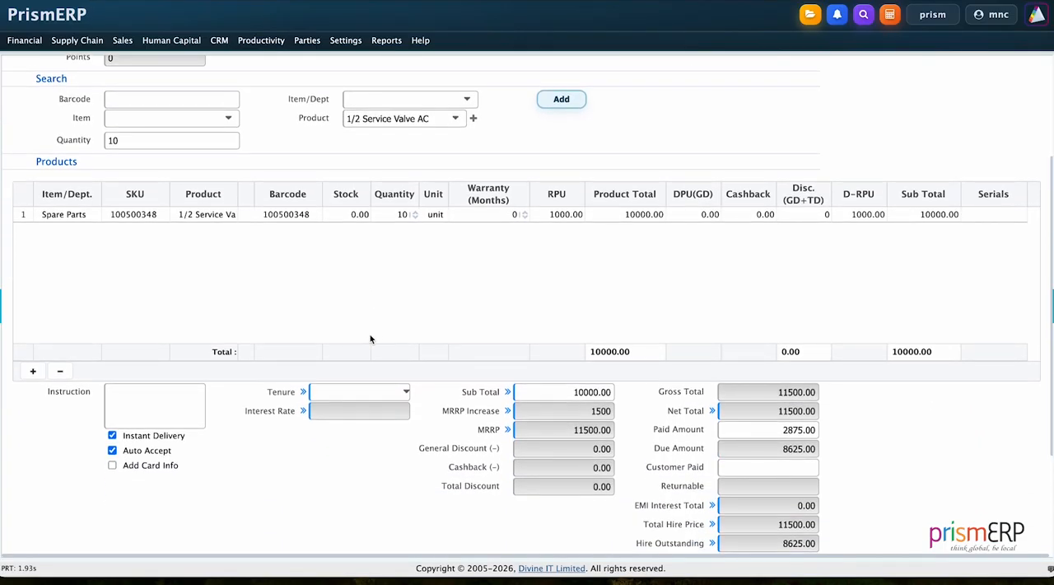
left_click(366, 390)
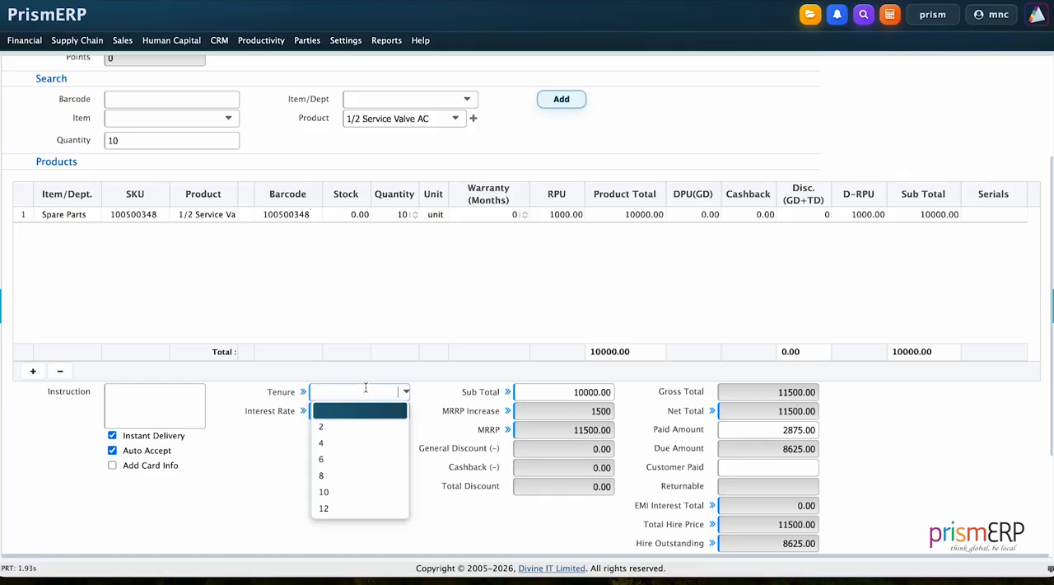
left_click(326, 458)
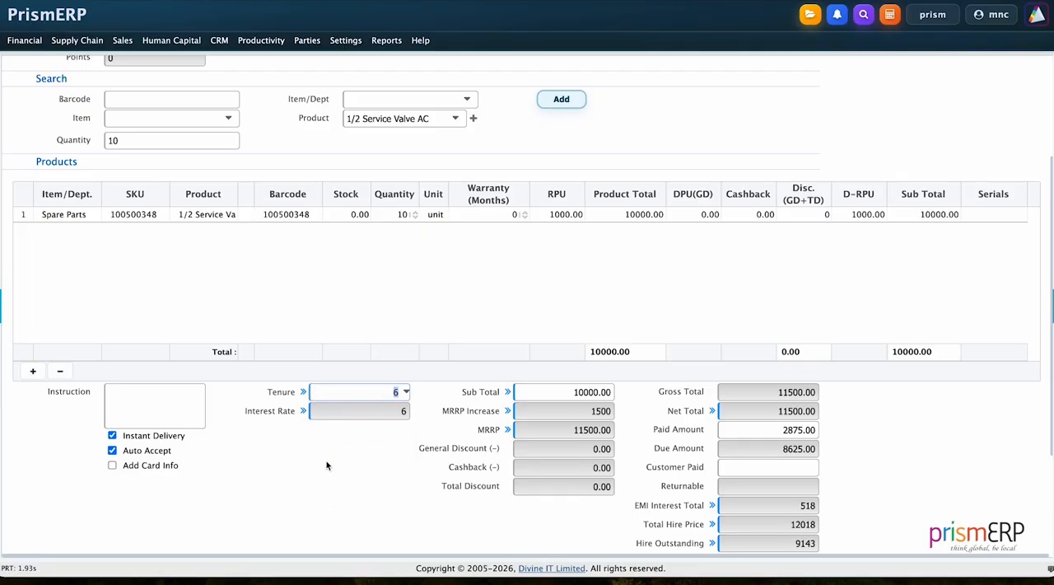
Review the invoice's EMI totals and account information, and save the hire sale invoice
scroll(322, 462, "down", 2)
left_click(323, 407)
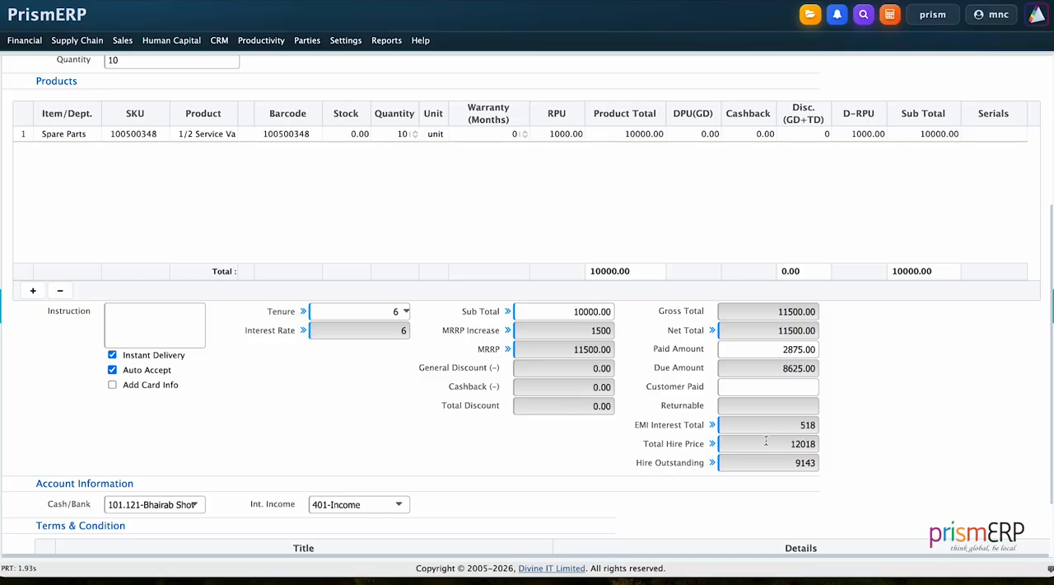
scroll(807, 388, "down", 1)
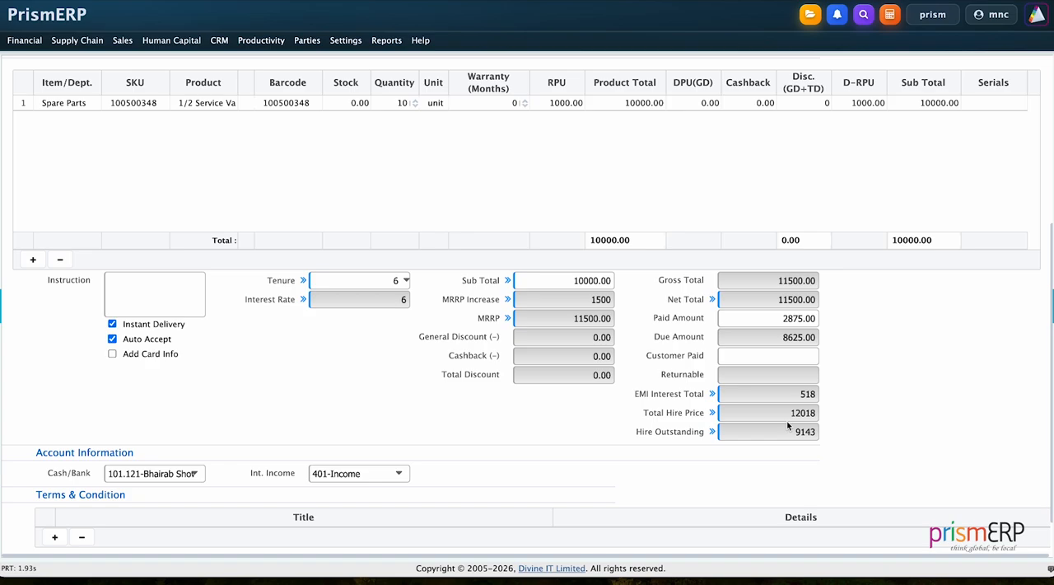
scroll(445, 418, "down", 1)
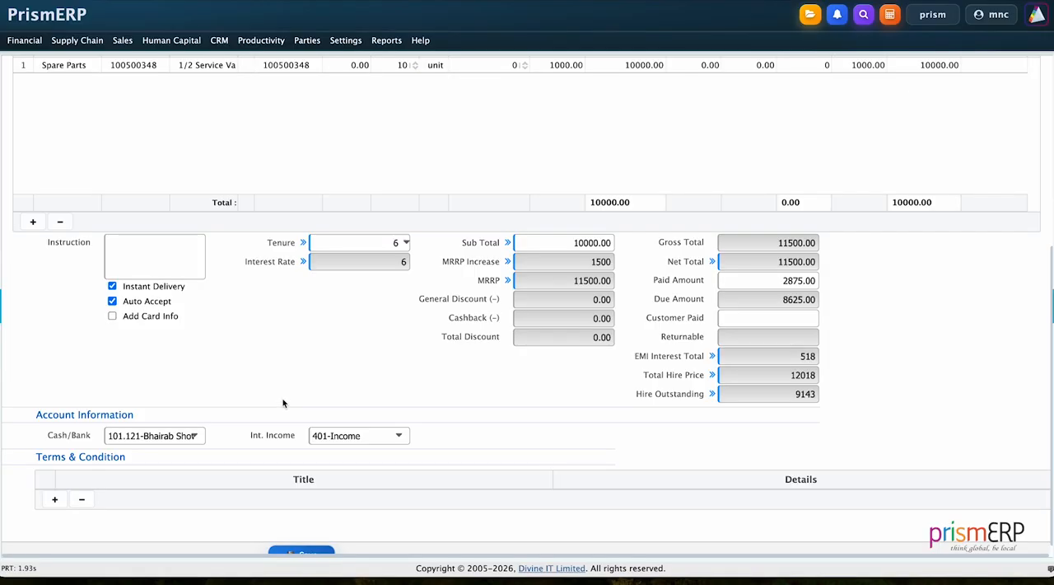
scroll(283, 406, "down", 1)
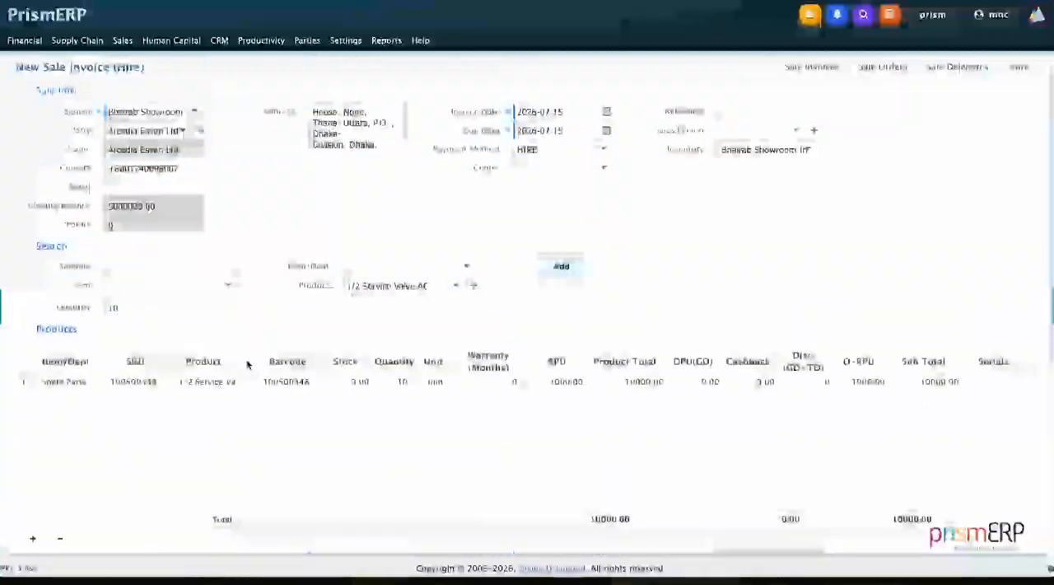
scroll(247, 364, "down", 3)
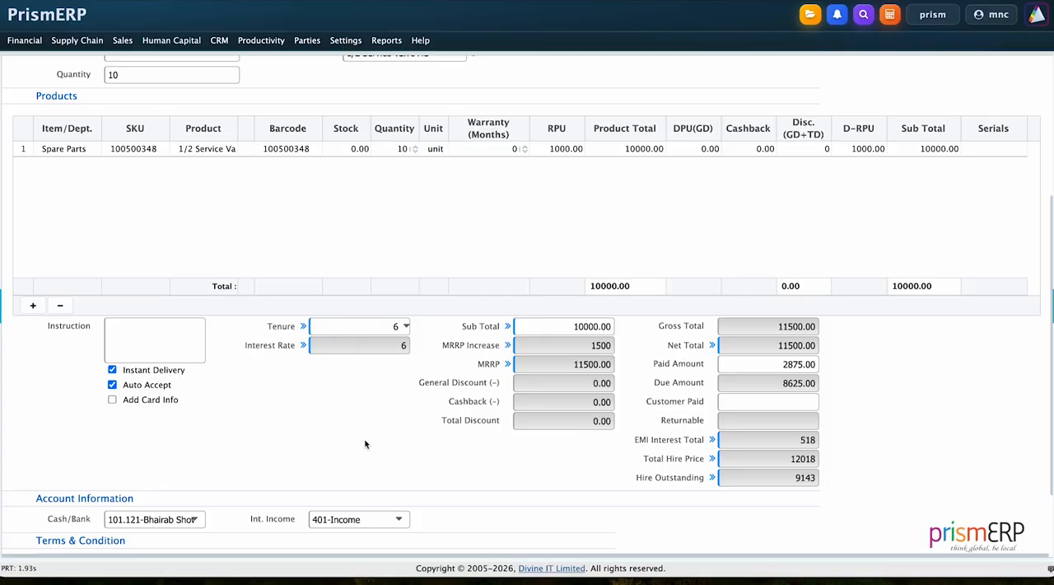
scroll(362, 440, "down", 2)
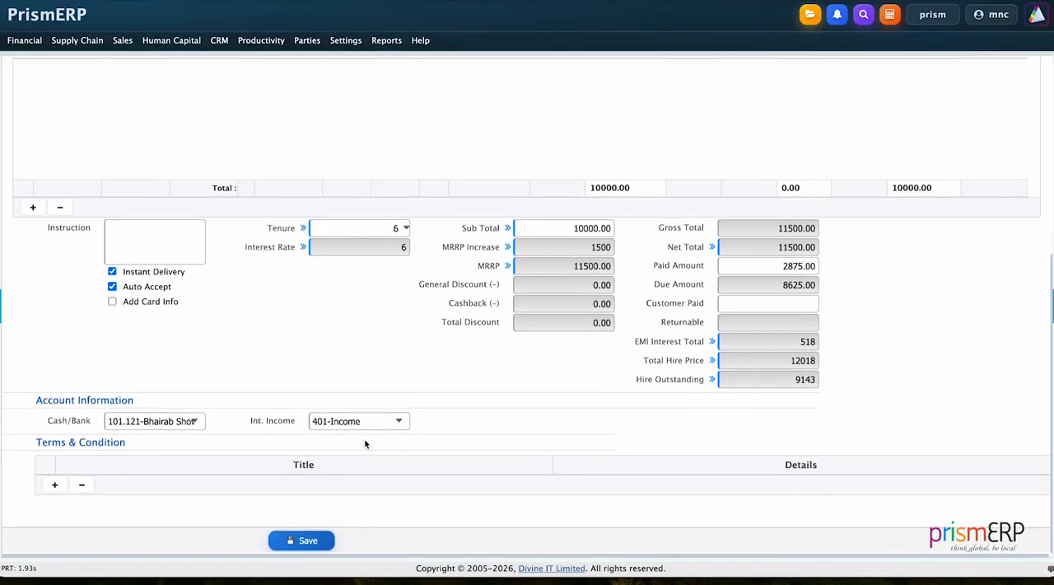
left_click(310, 544)
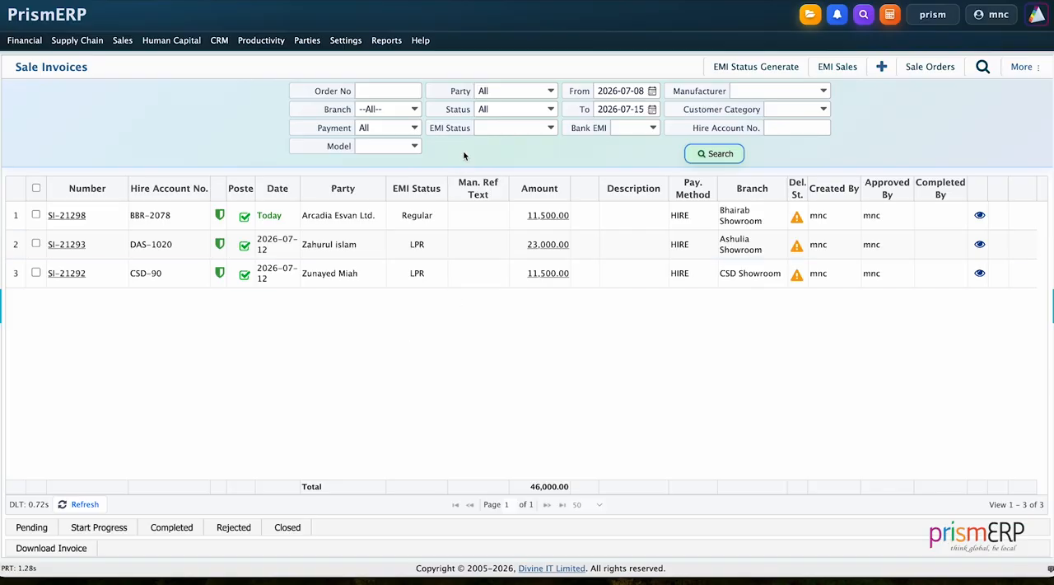
Filter the sale invoices list to show invoices from 2020-07-08 onwards
left_click(605, 88)
type("2020")
key("Return")
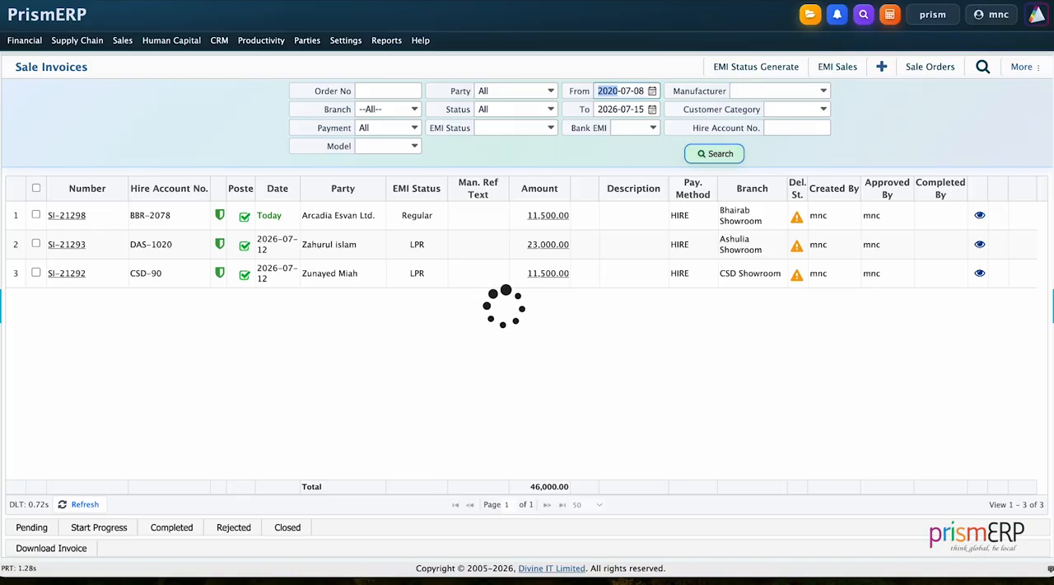
left_click(534, 149)
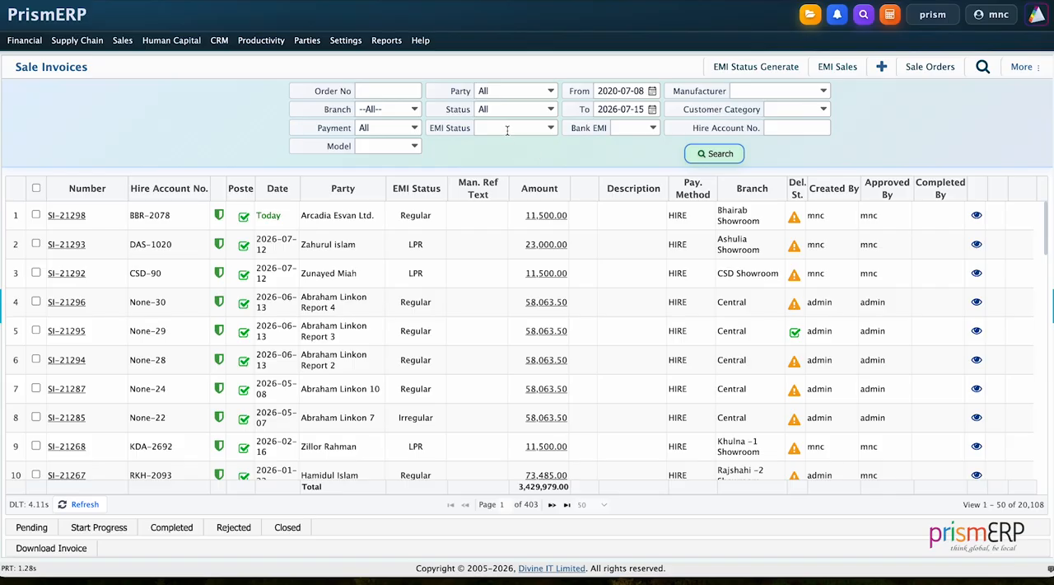
Examine the EMI Status filter options and open the EMI plan of today's sale invoice for Arcadia Esvan Ltd
left_click(508, 128)
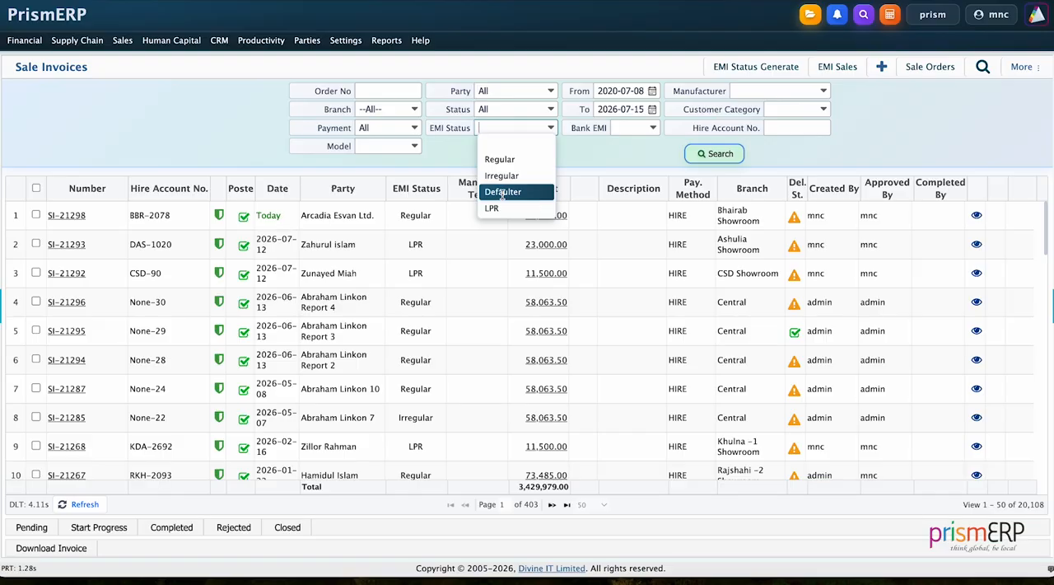
left_click(403, 171)
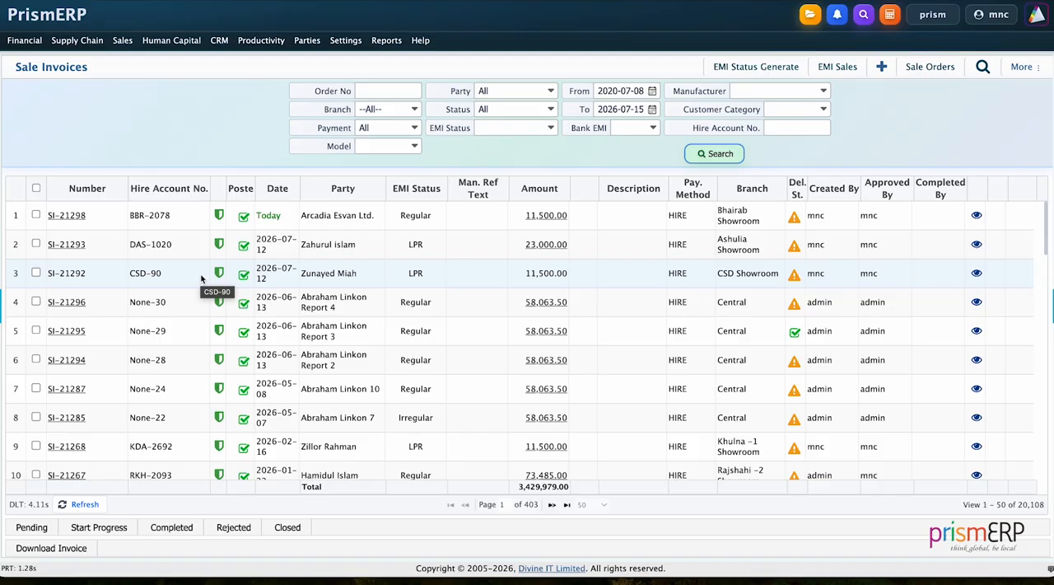
left_click(74, 215)
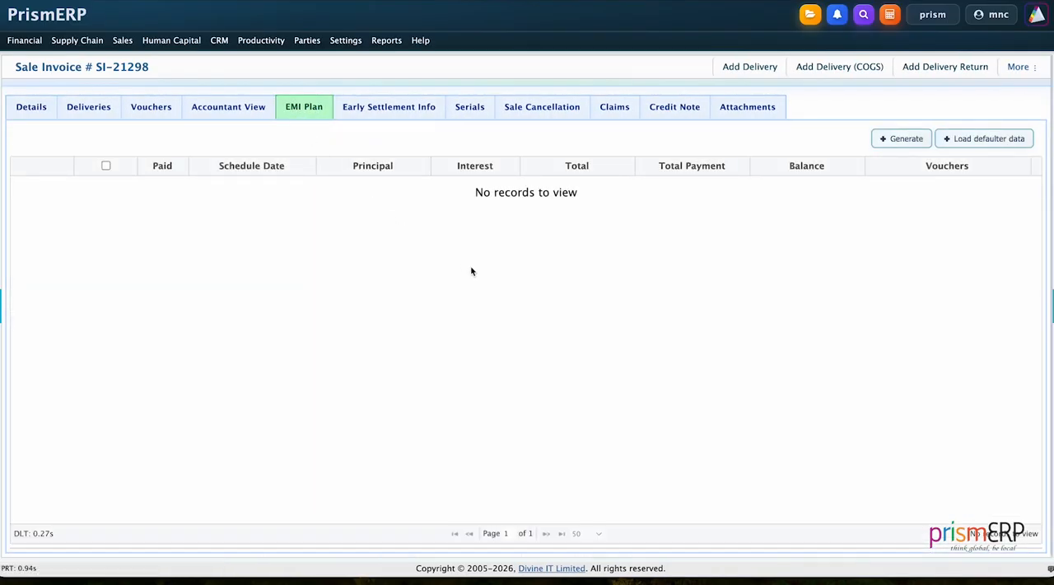
Generate the EMI schedule for the sale invoice and reload its EMI plan
left_click(901, 139)
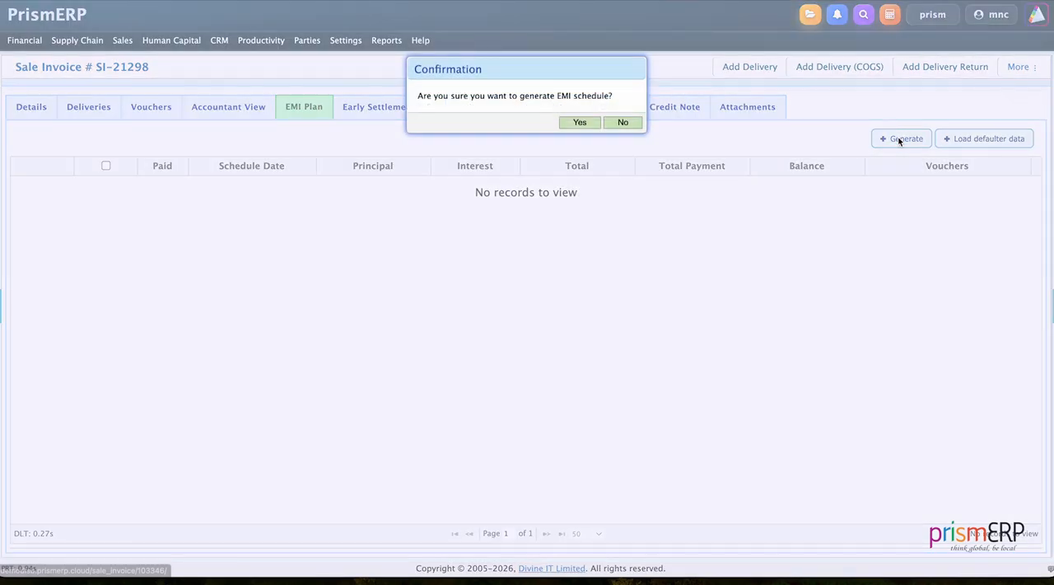
left_click(579, 124)
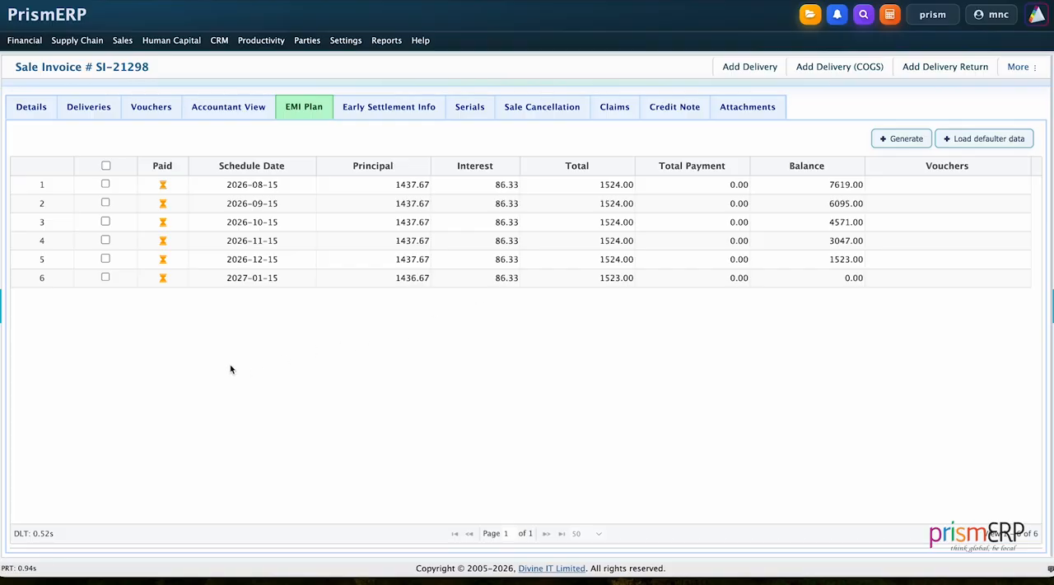
left_click(105, 185)
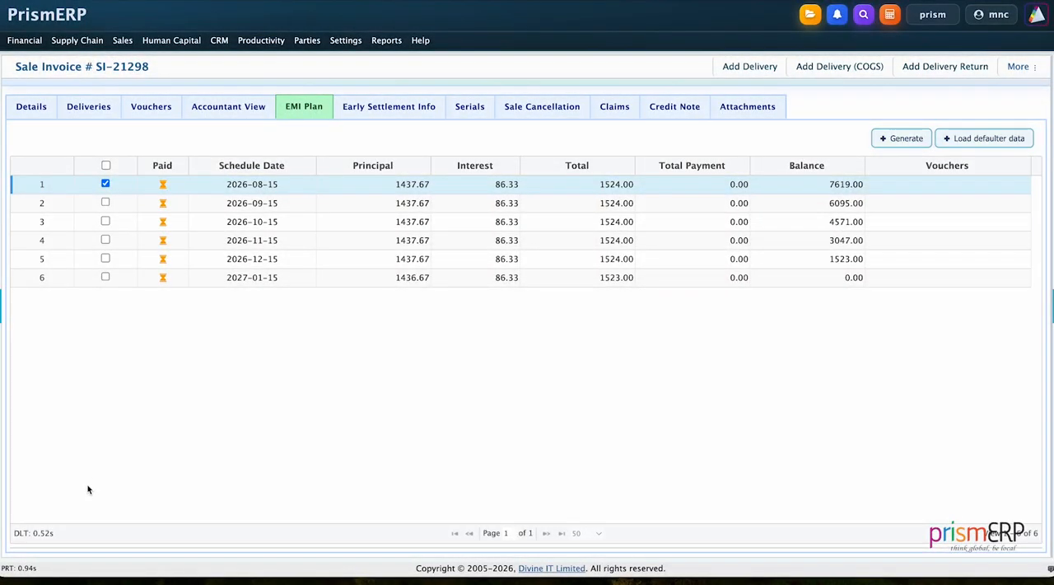
left_click(105, 184)
key("super+r")
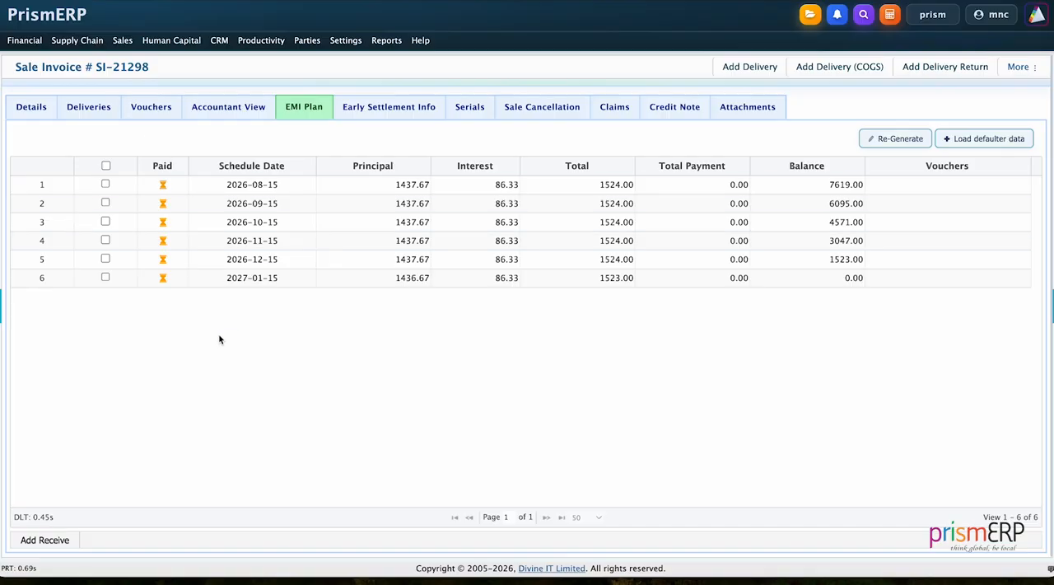
Add and save an EMI payment receive voucher for the 2026-08-15 installment
left_click(104, 183)
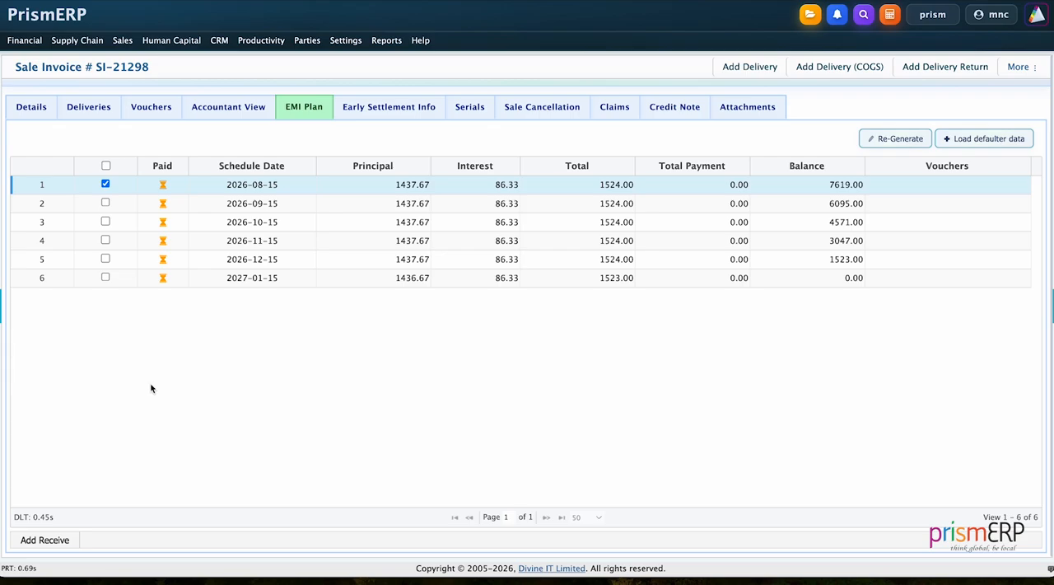
left_click(45, 539)
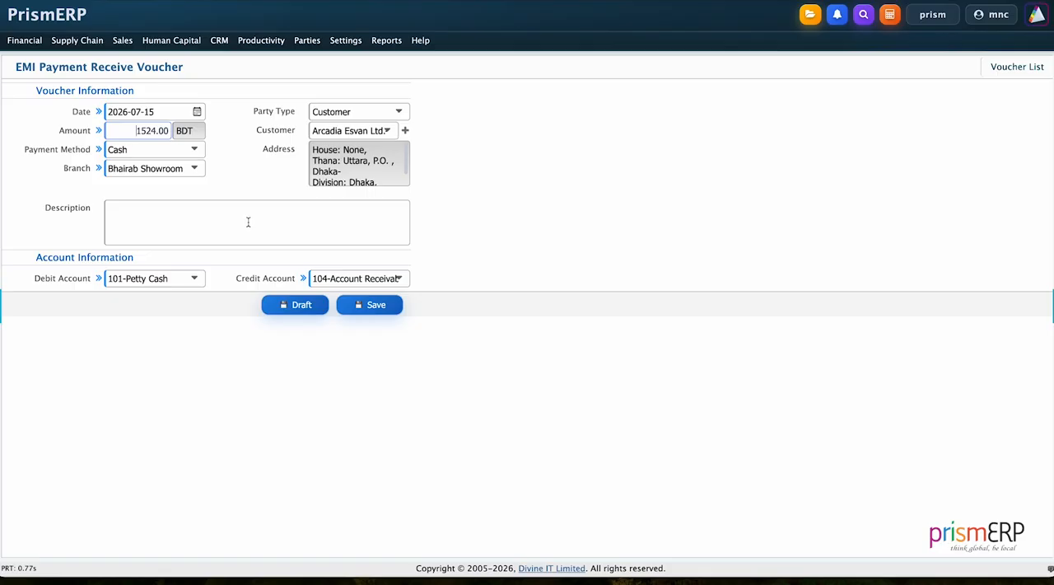
left_click(379, 305)
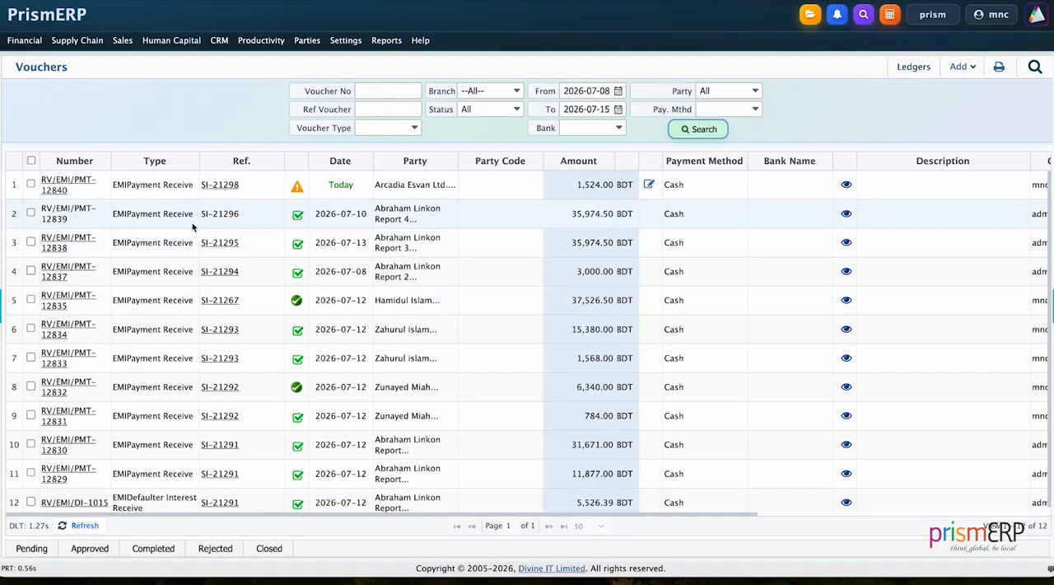
Approve the new EMI payment receive voucher for the first installment and mark it as completed
left_click(31, 184)
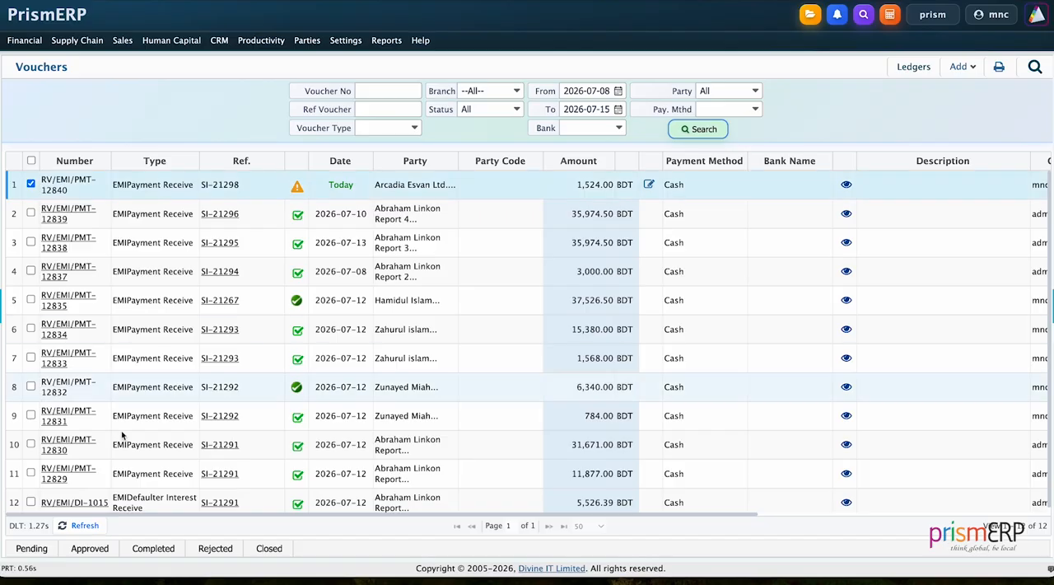
left_click(91, 548)
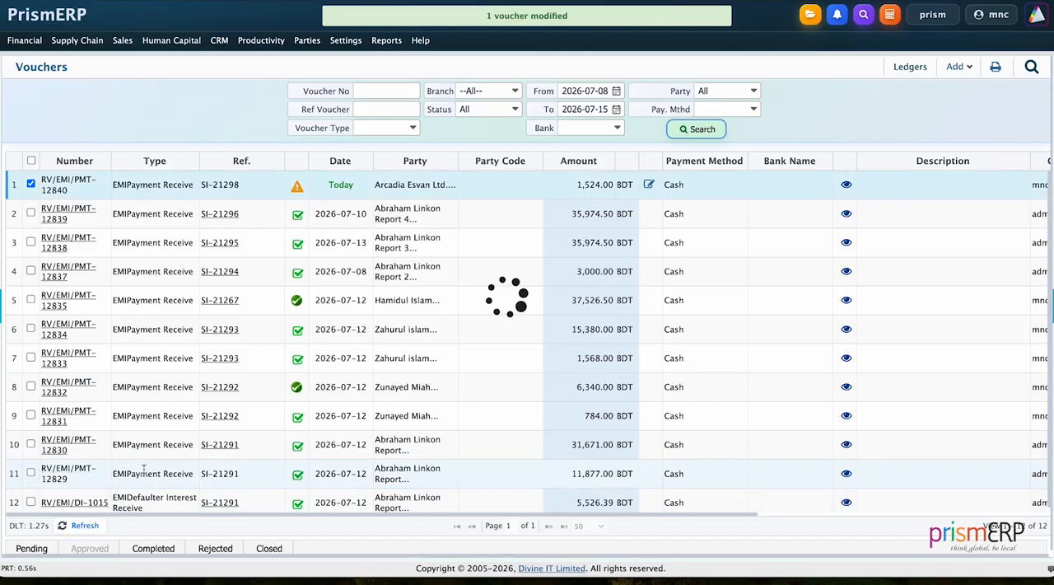
left_click(31, 184)
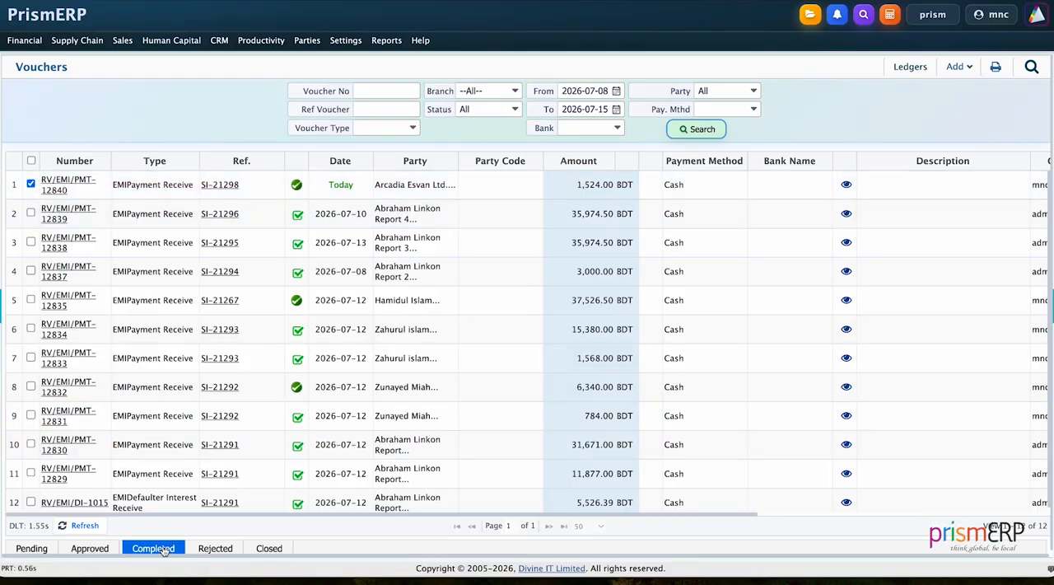
left_click(164, 549)
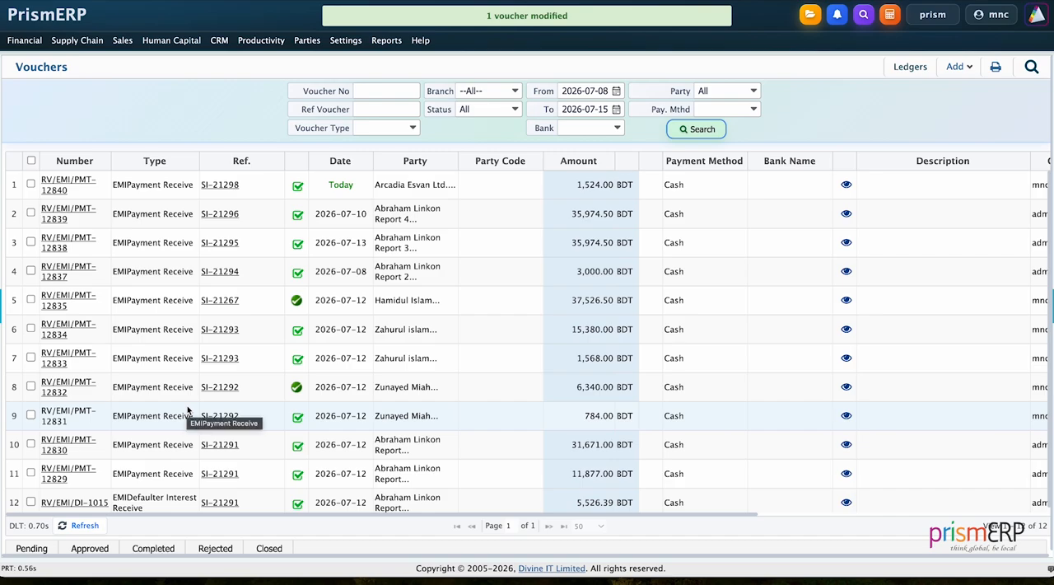
Reopen the EMI plan of today's Arcadia Esvan Ltd. invoice from the hire sale invoices list
mouse_move(125, 47)
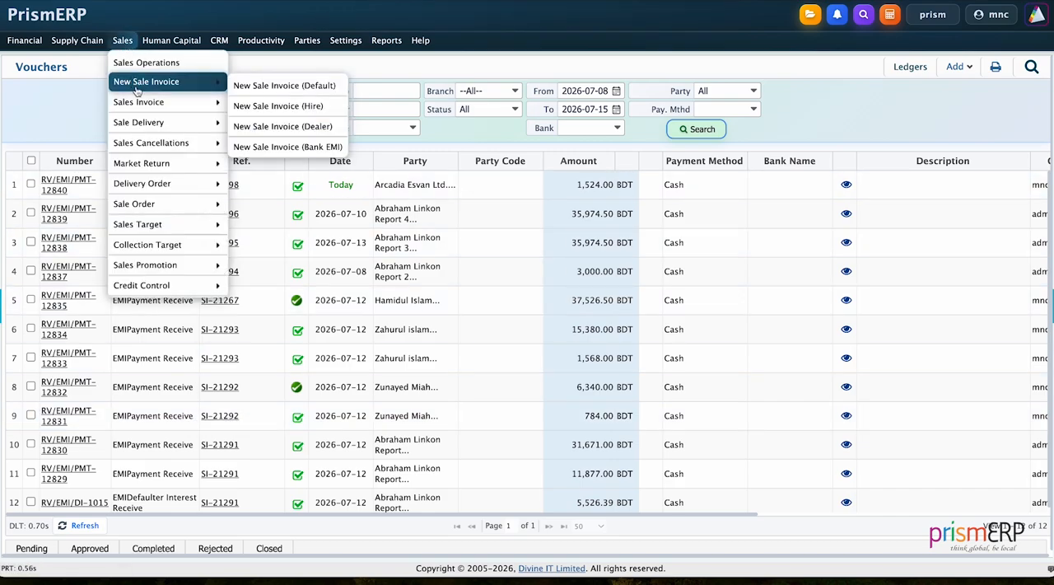
mouse_move(211, 111)
left_click(271, 104)
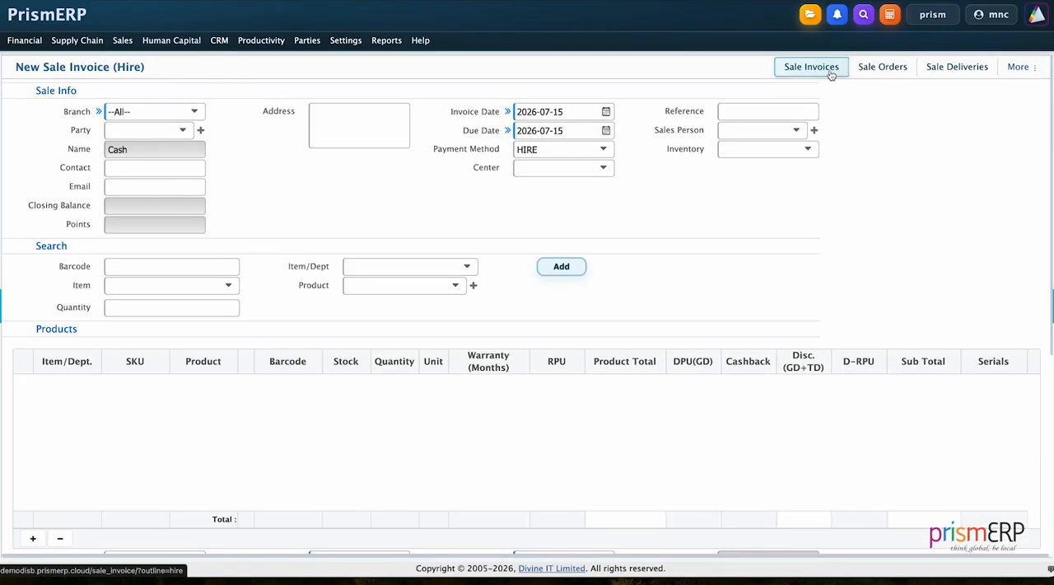
left_click(811, 68)
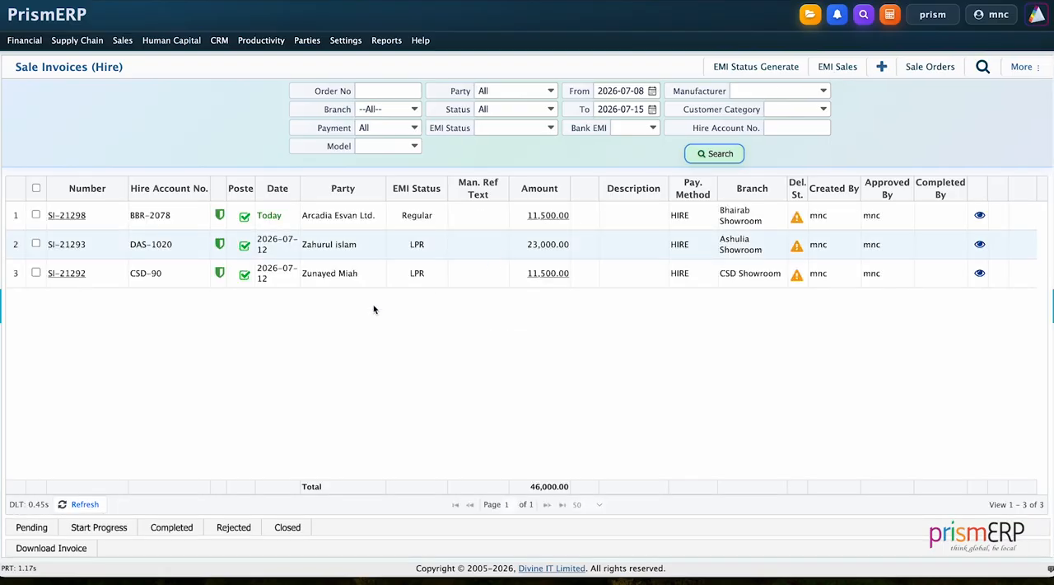
left_click(76, 216)
left_click(297, 109)
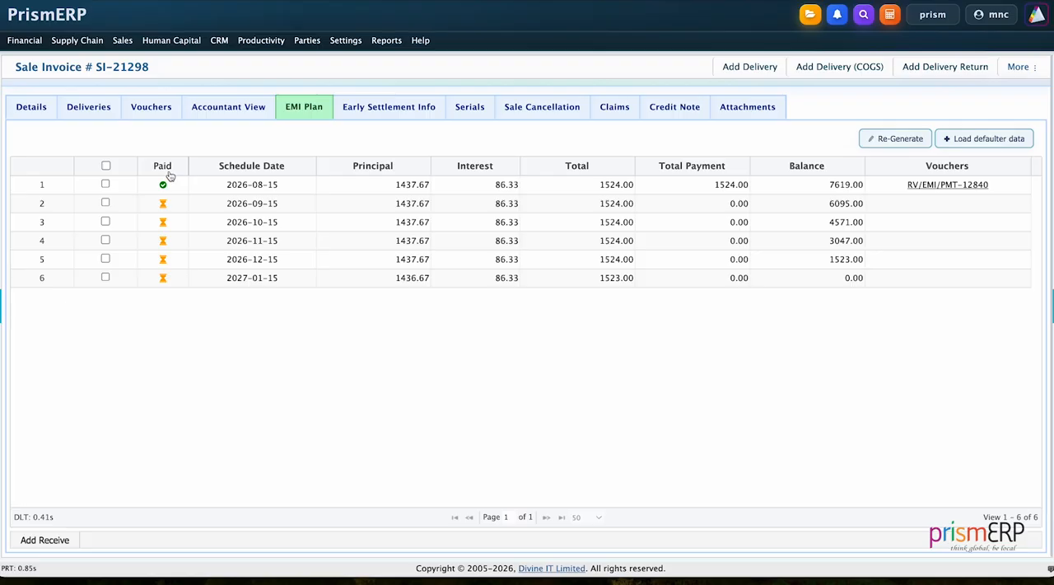
Add and save one EMI payment receive voucher for the unpaid installments from 2026-09-15 to 2027-01-15
left_click(105, 165)
left_click(105, 184)
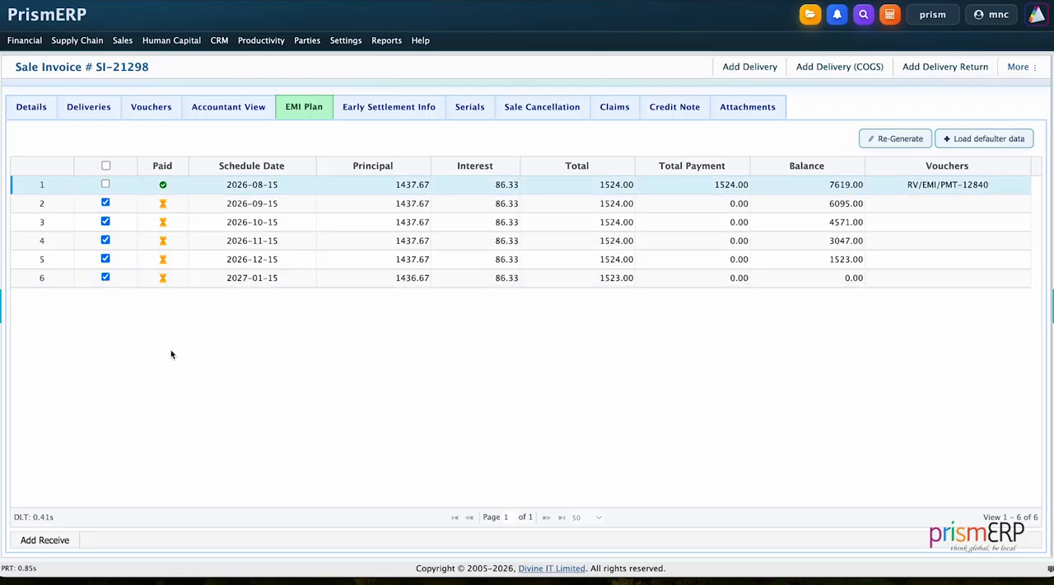
left_click(45, 539)
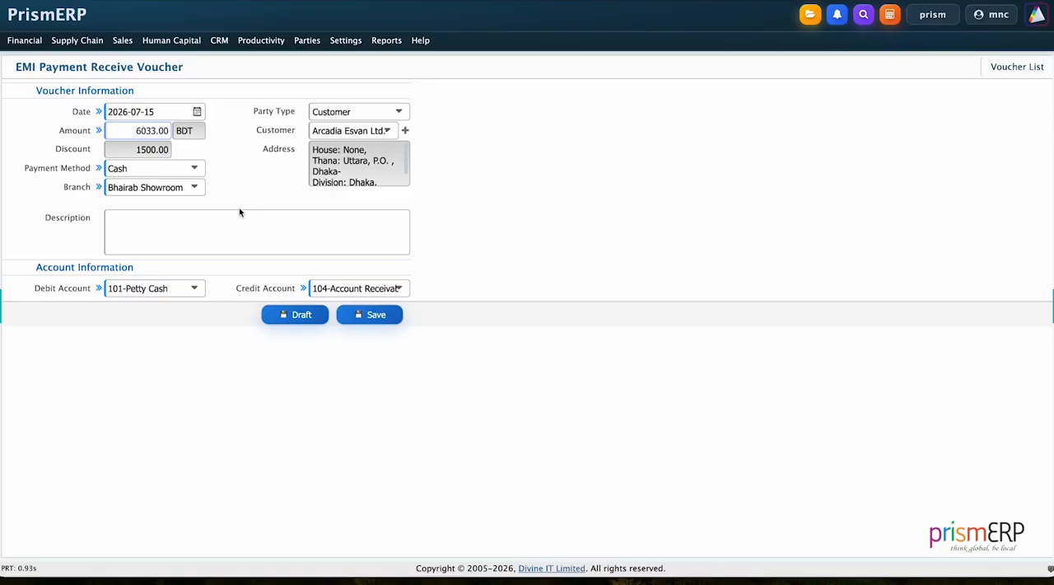
left_click(394, 314)
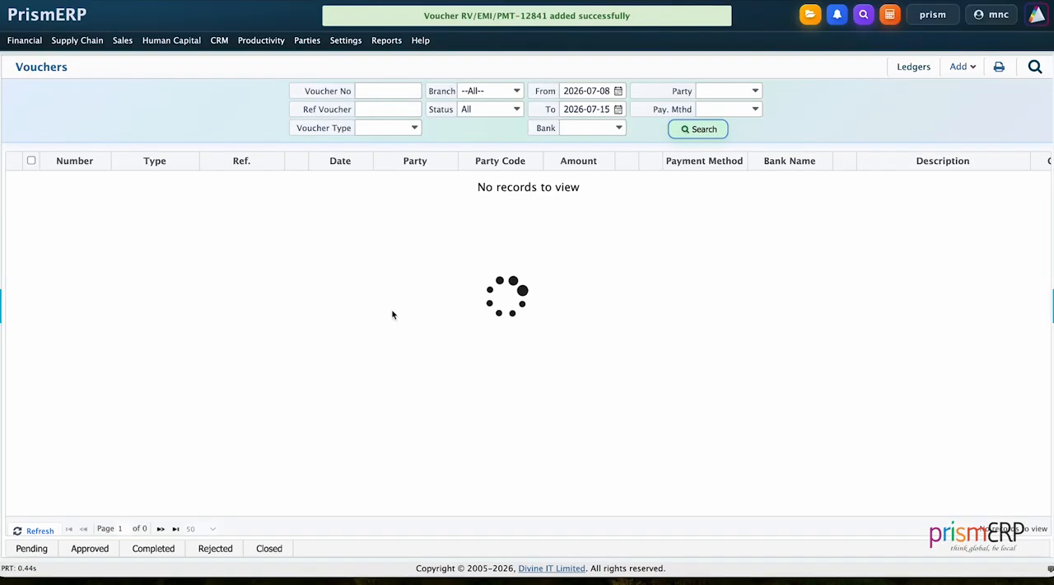
Approve the new voucher covering the remaining installments and mark it as completed
left_click(31, 184)
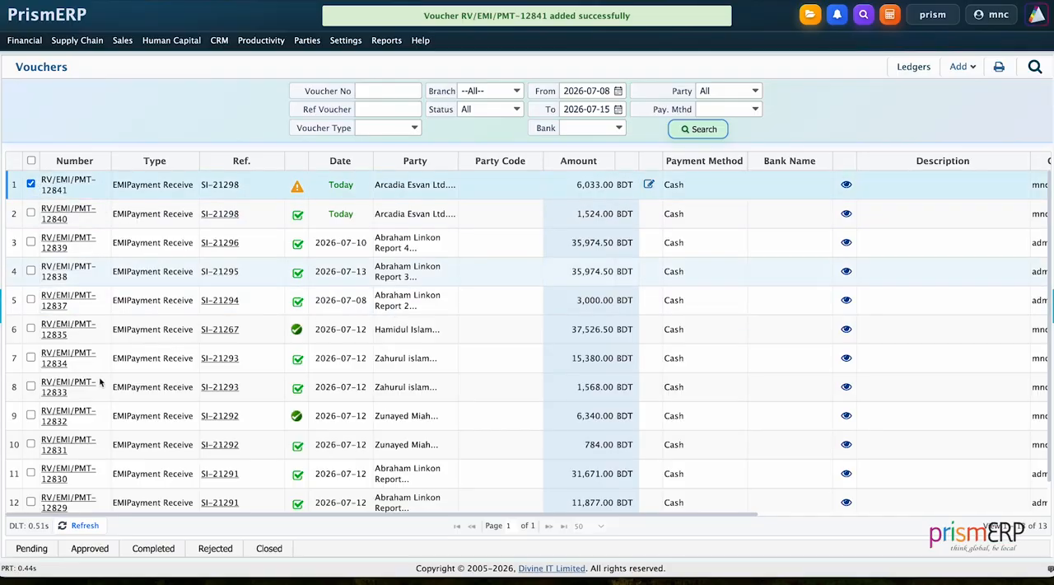
left_click(104, 551)
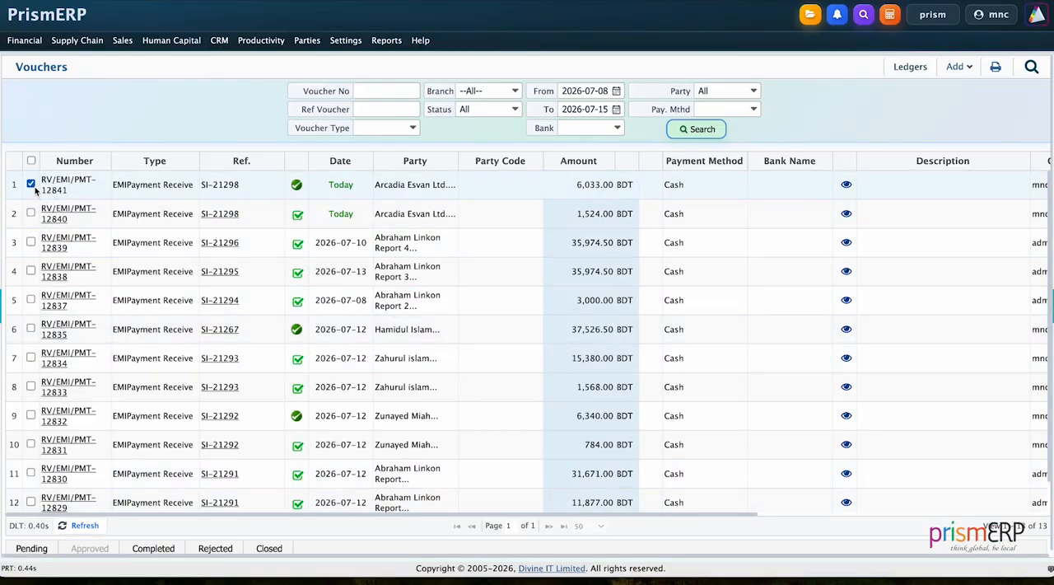
left_click(157, 548)
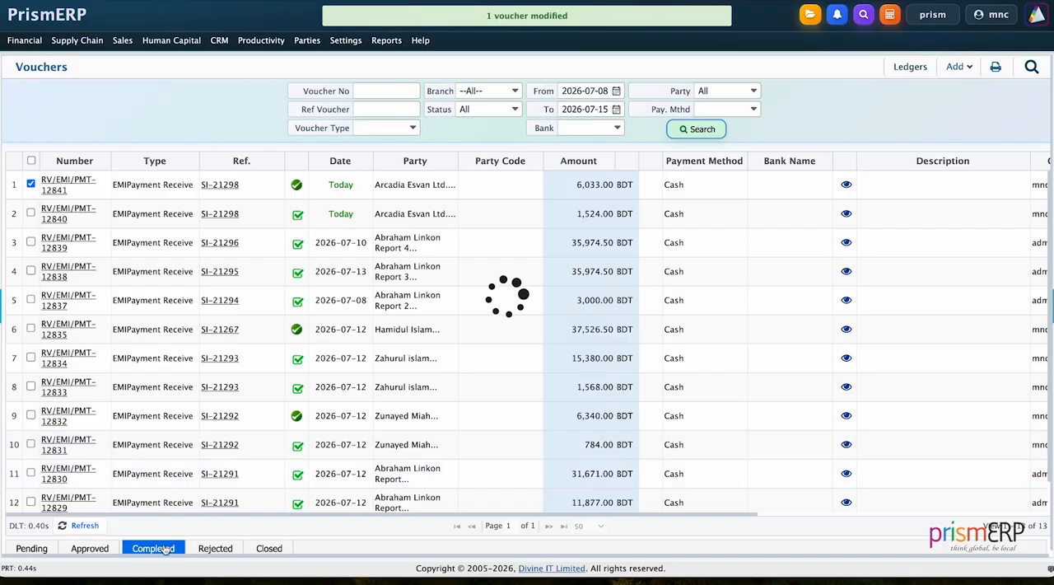
Check the EMI plan and early settlement information of today's Arcadia Esvan Ltd. hire sale invoice
left_click(122, 40)
mouse_move(134, 102)
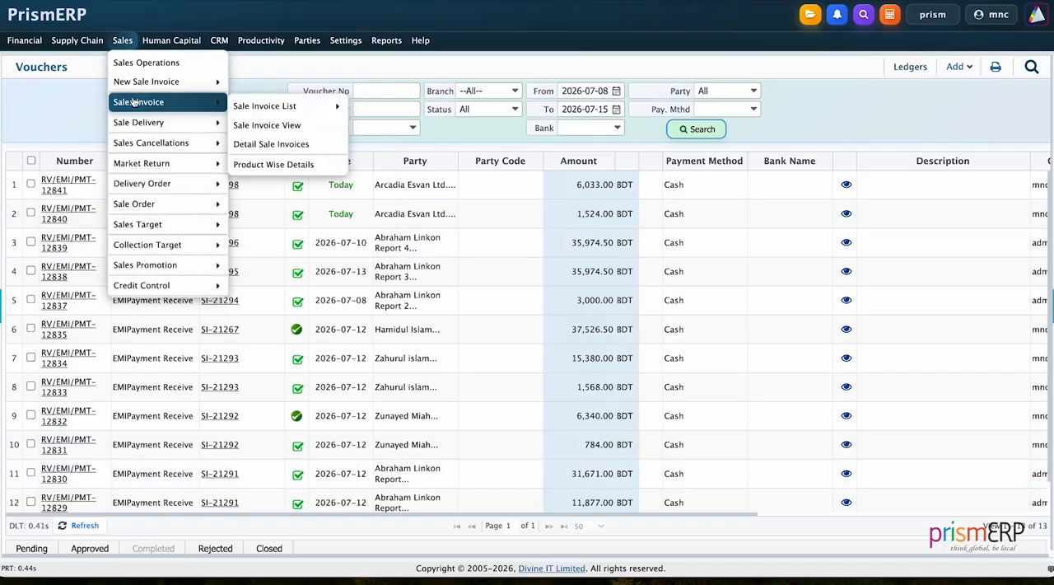
mouse_move(278, 104)
left_click(403, 130)
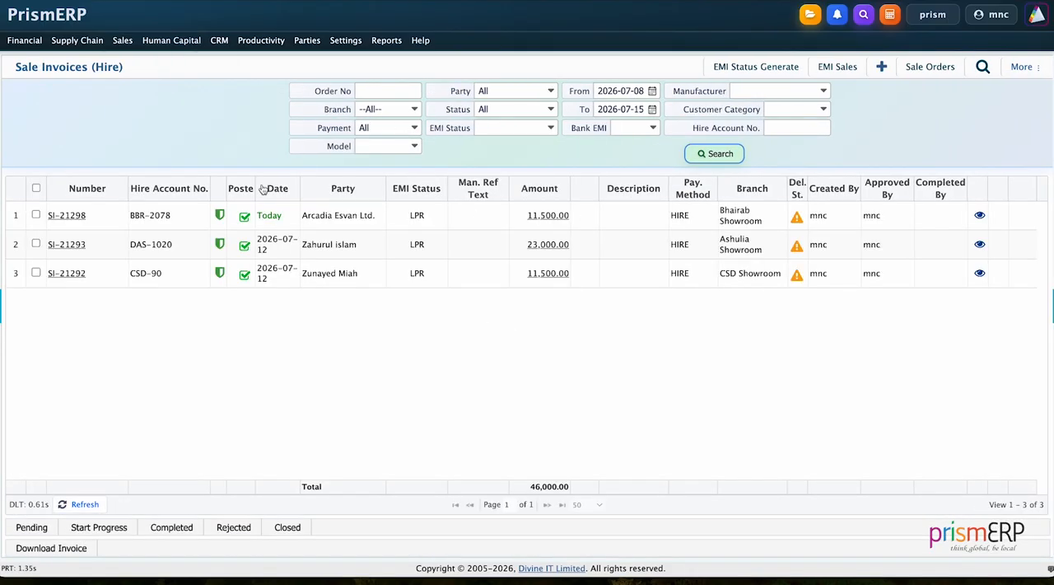
left_click(80, 217)
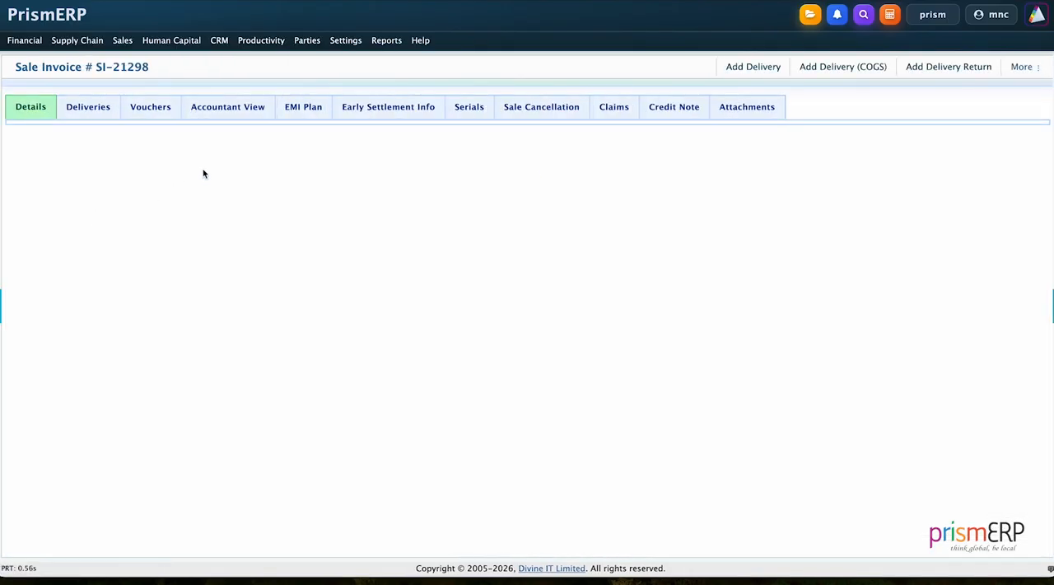
left_click(301, 116)
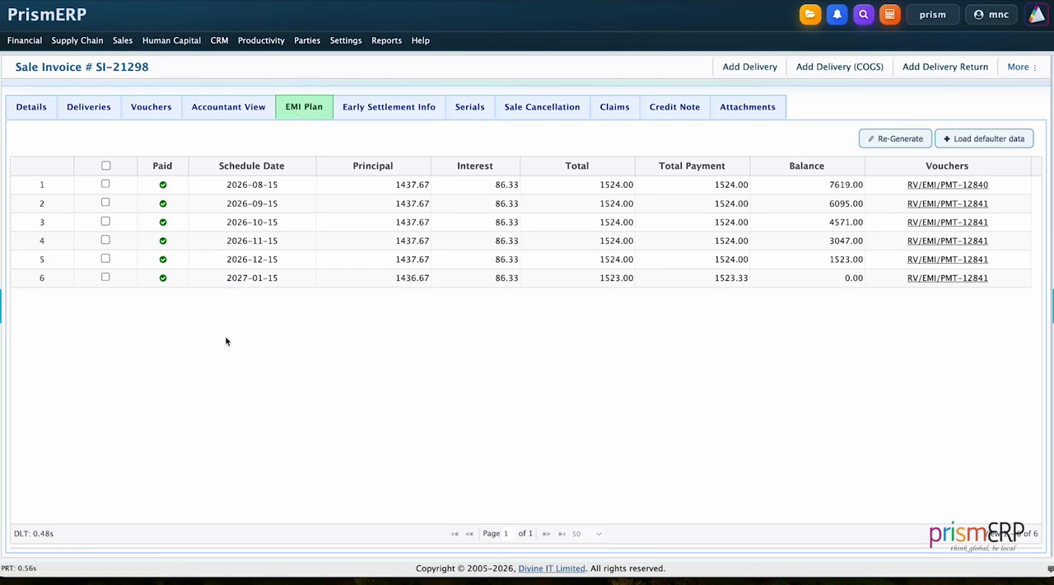
left_click(383, 112)
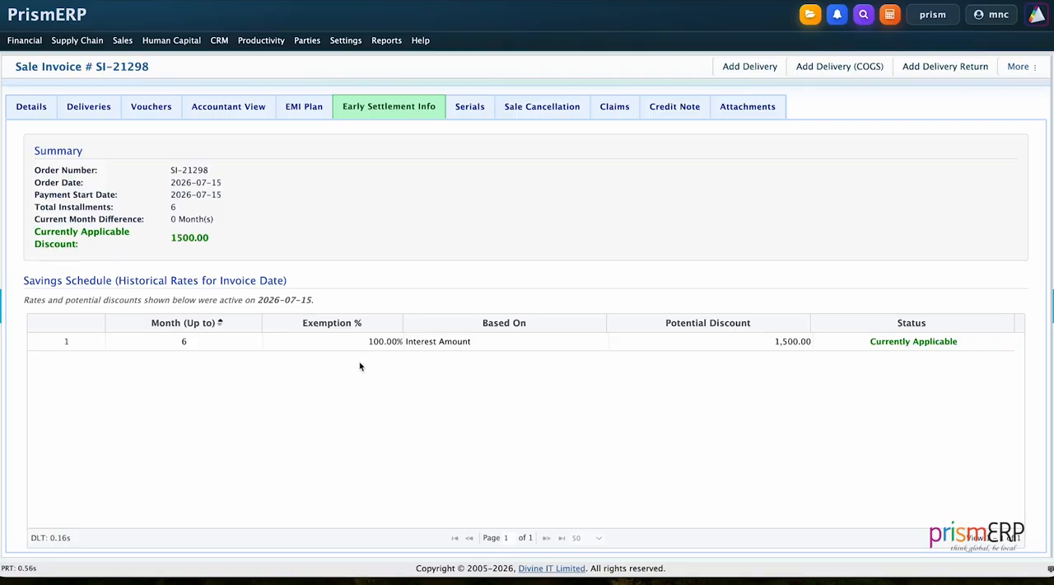
Filter the hire sale invoices list by the Envoy party with a start date of 2020-07-08
left_click(123, 41)
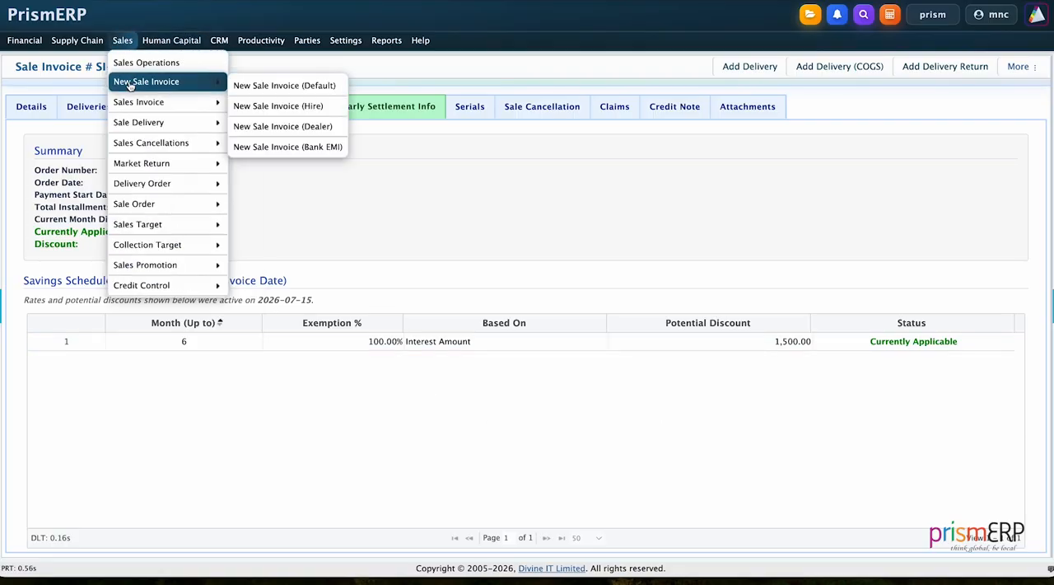
mouse_move(177, 102)
mouse_move(251, 107)
left_click(372, 135)
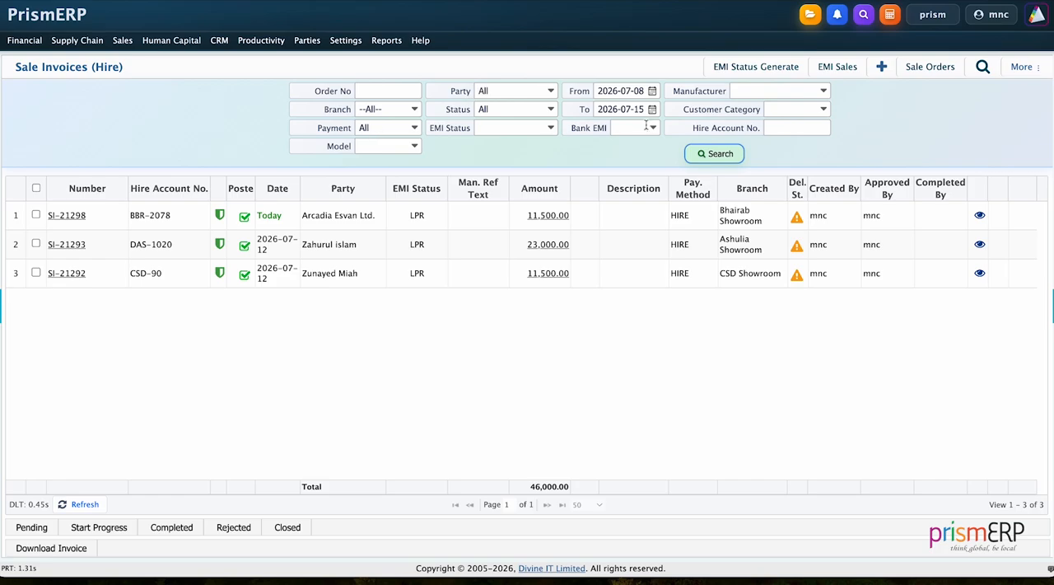
type("2020")
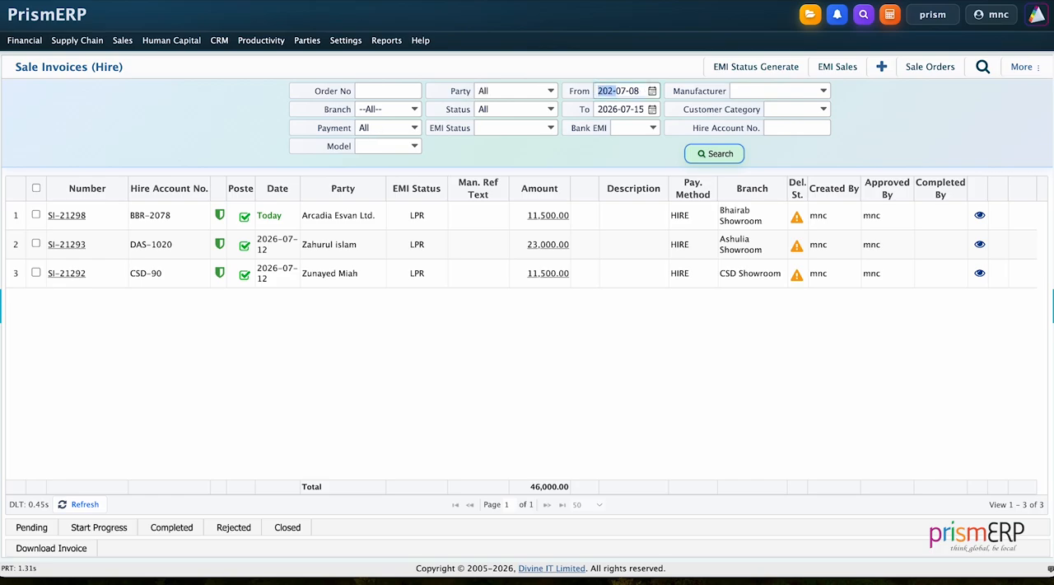
left_click(506, 91)
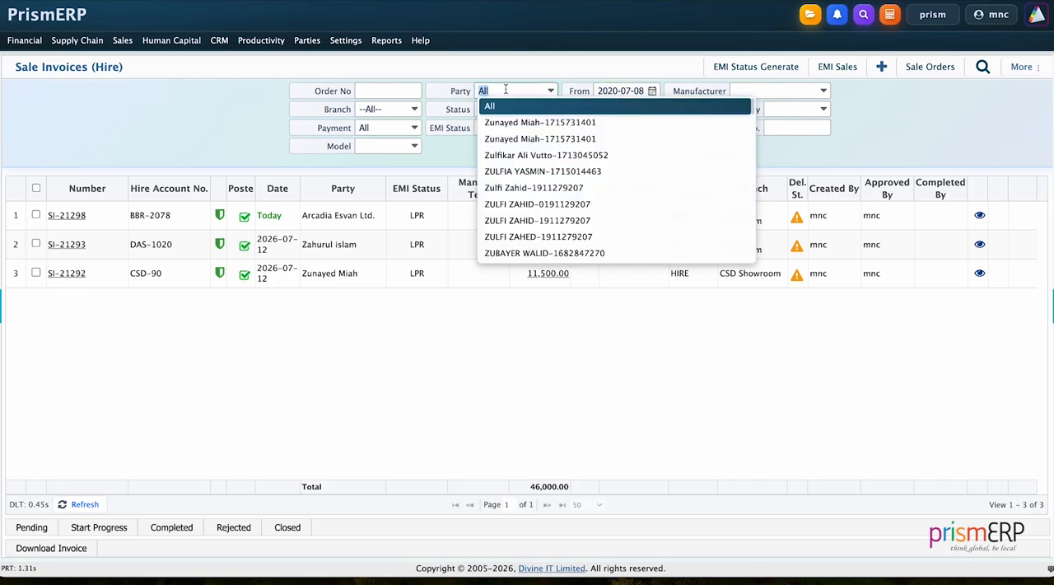
type("envoy")
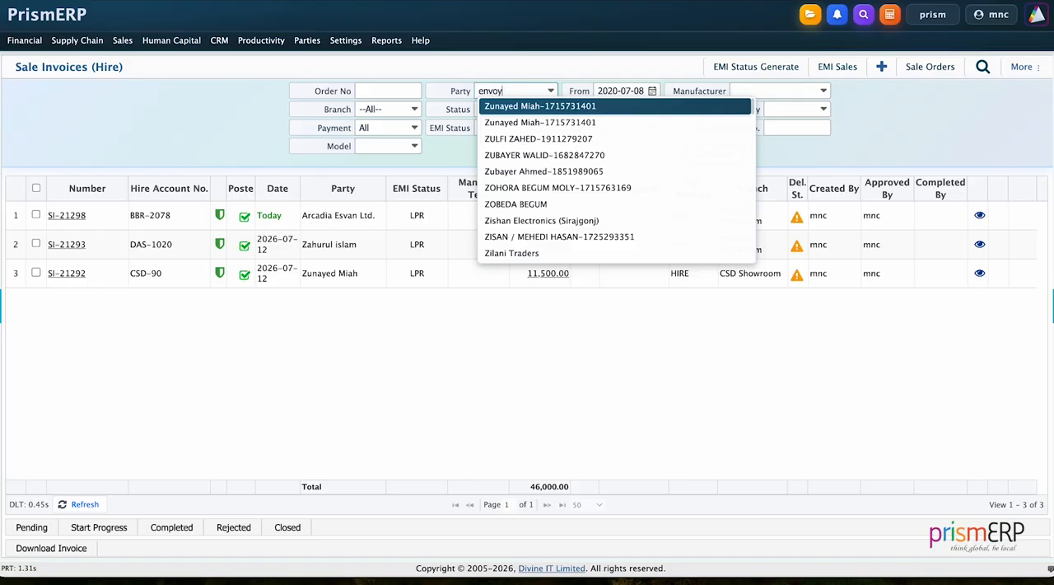
left_click(506, 105)
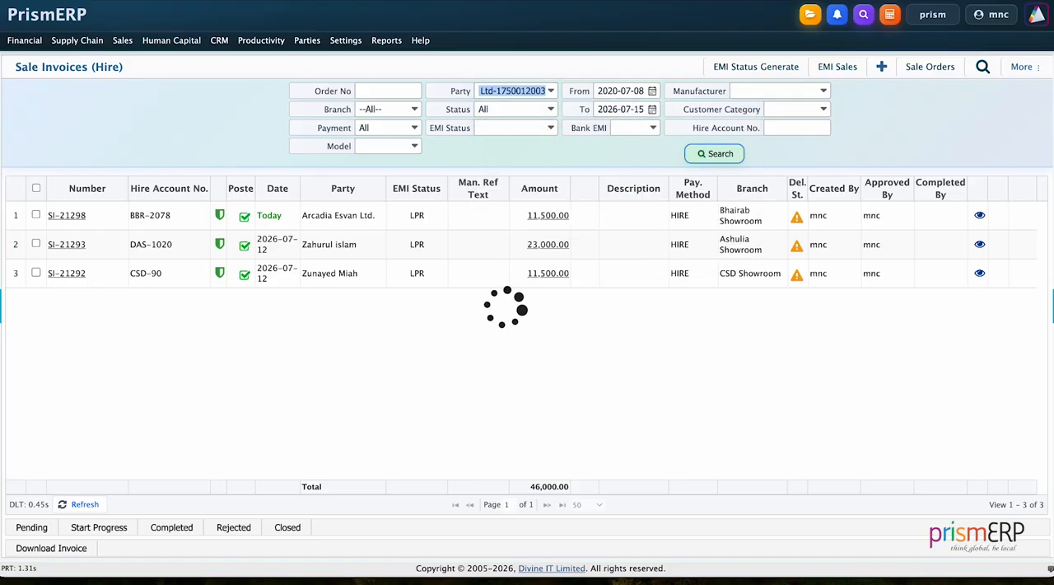
Start a late fee receive voucher for all installments in the EMI plan of the Envoy textile Ltd hire sale invoice
left_click(78, 215)
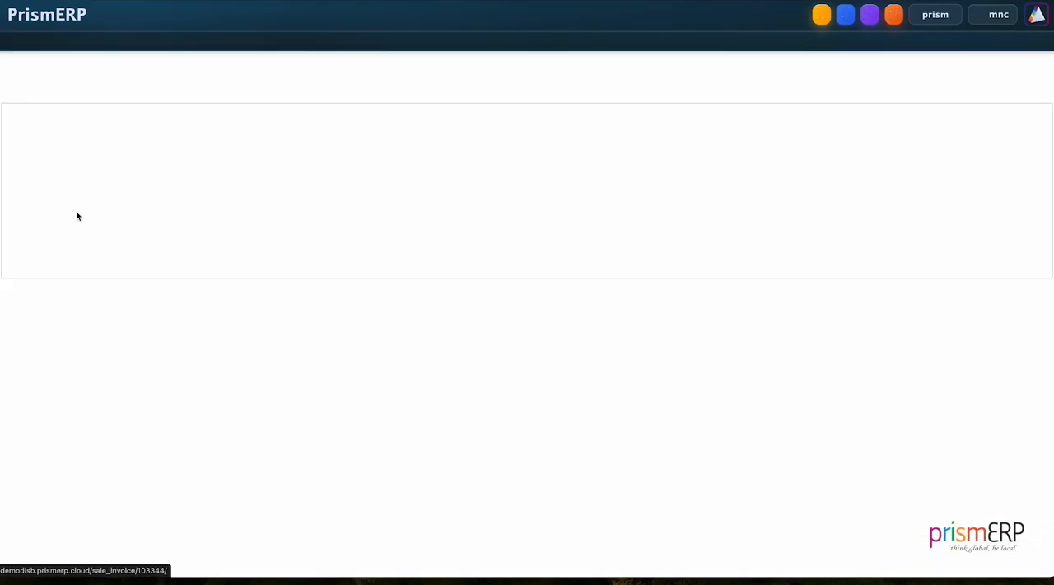
left_click(284, 114)
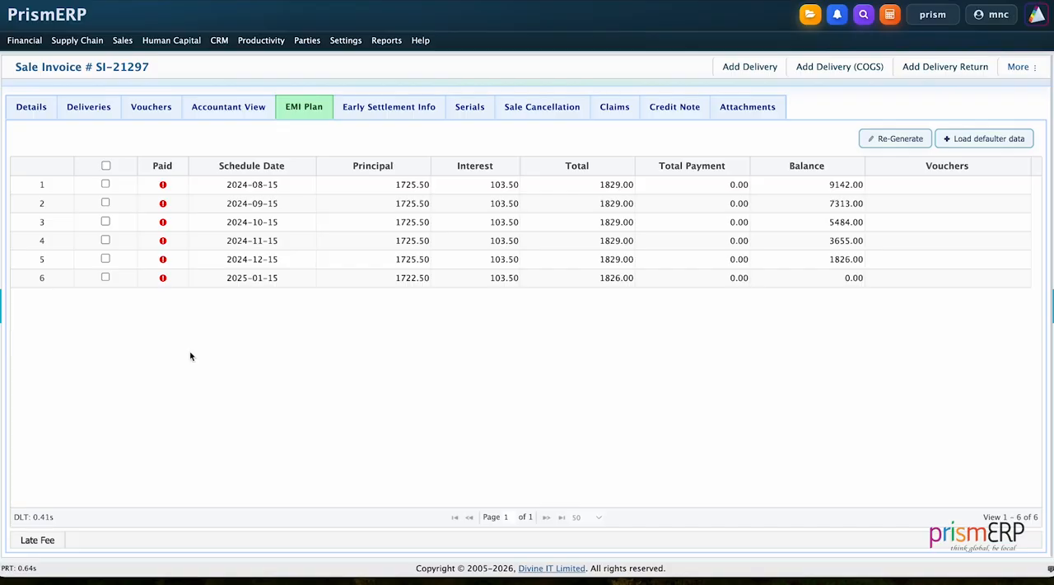
left_click(105, 166)
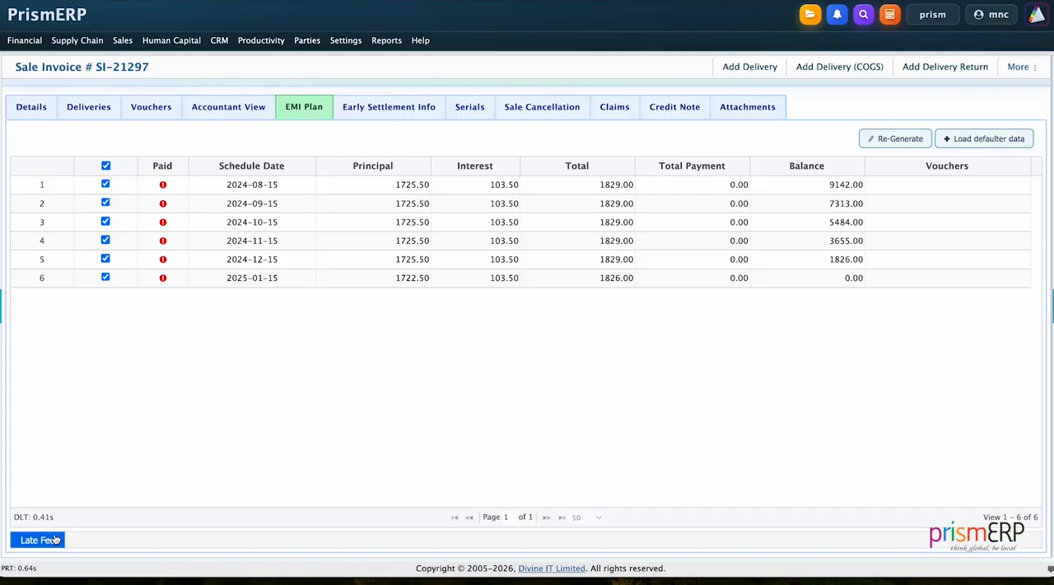
left_click(38, 539)
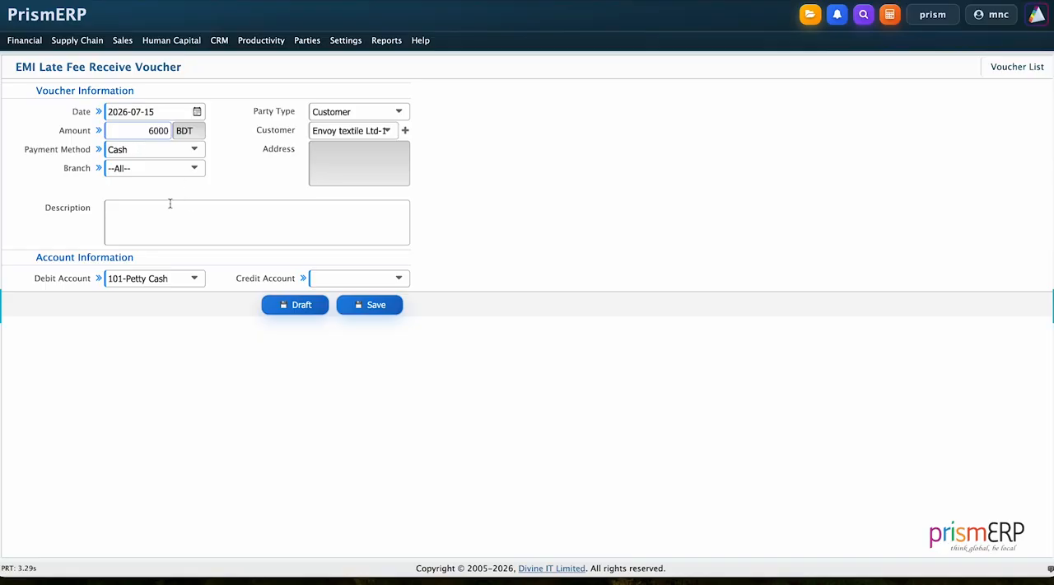
Save the 6000 BDT late fee voucher with credit account 104.011-Corporate Service Bill Receivable and branch Bhairab Showroom
left_click(338, 280)
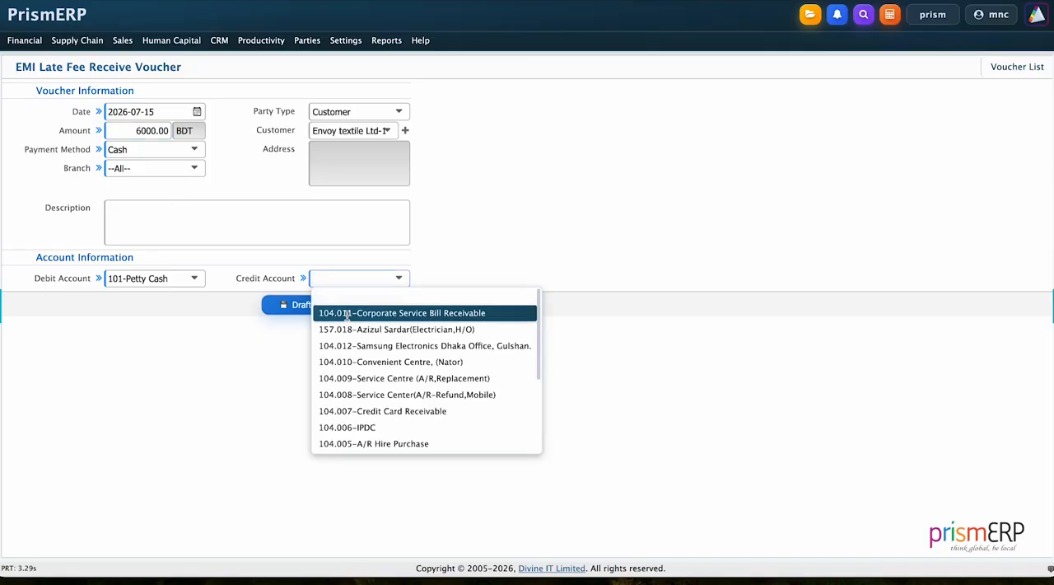
left_click(334, 313)
left_click(364, 304)
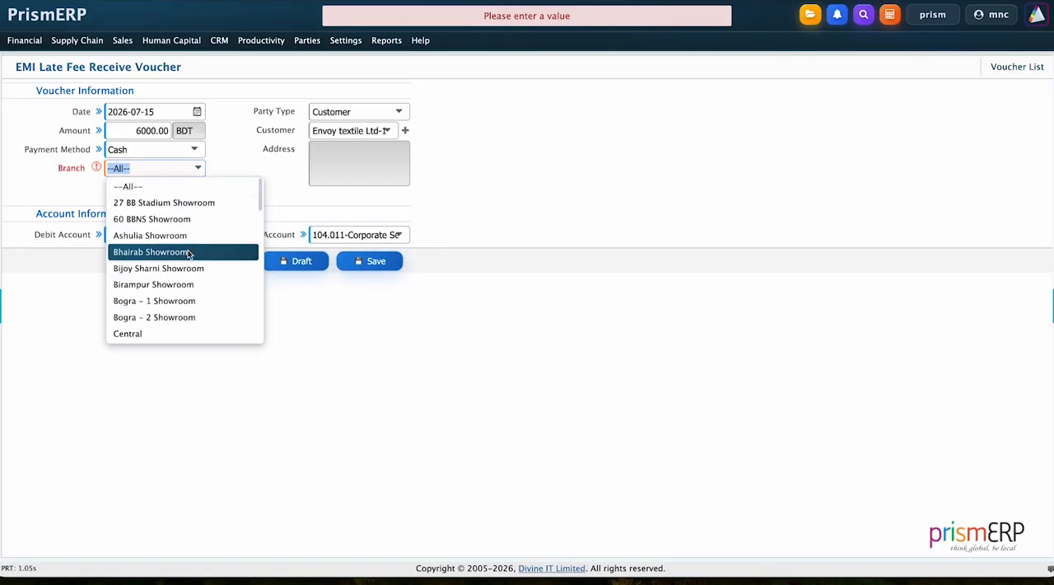
left_click(189, 251)
left_click(384, 259)
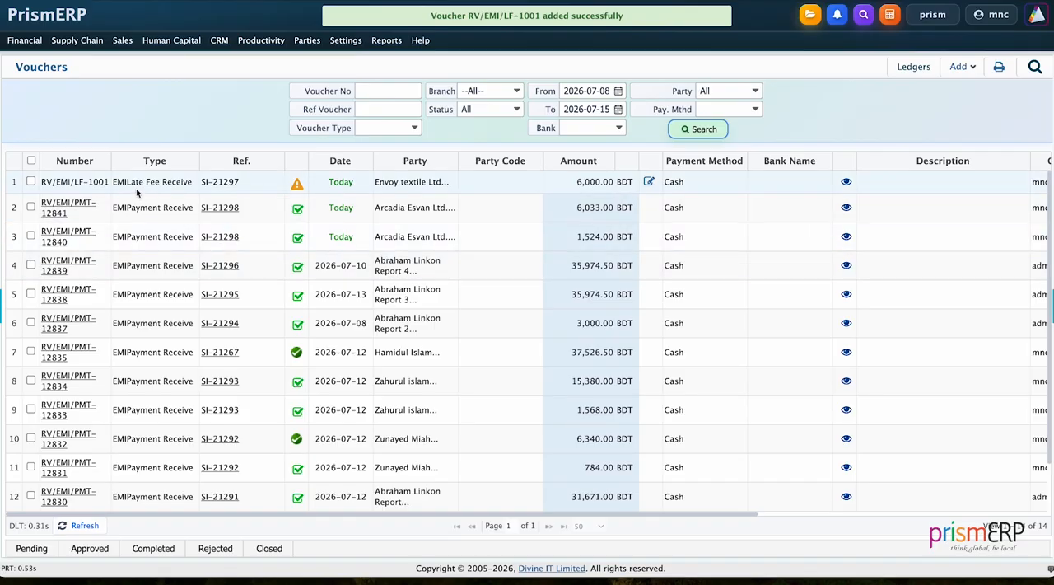
Approve the new Envoy textile Ltd late fee voucher and mark it as completed
left_click(31, 181)
left_click(104, 548)
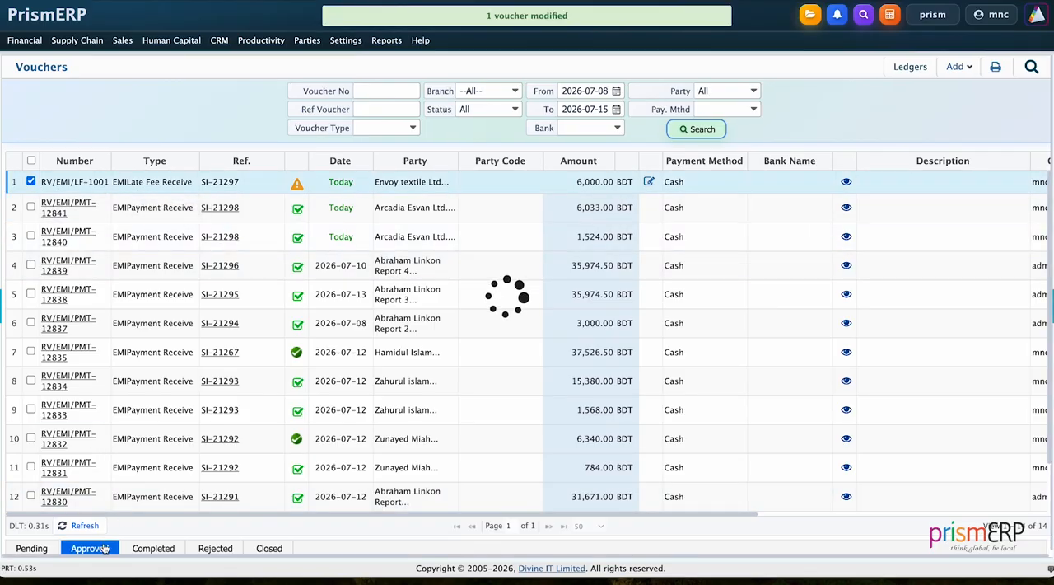
left_click(31, 179)
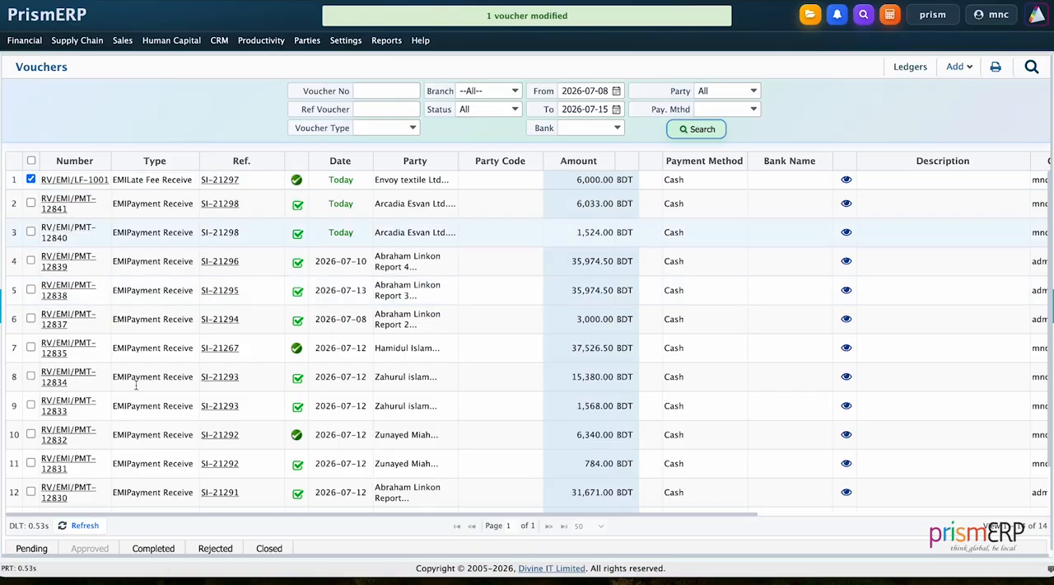
left_click(168, 548)
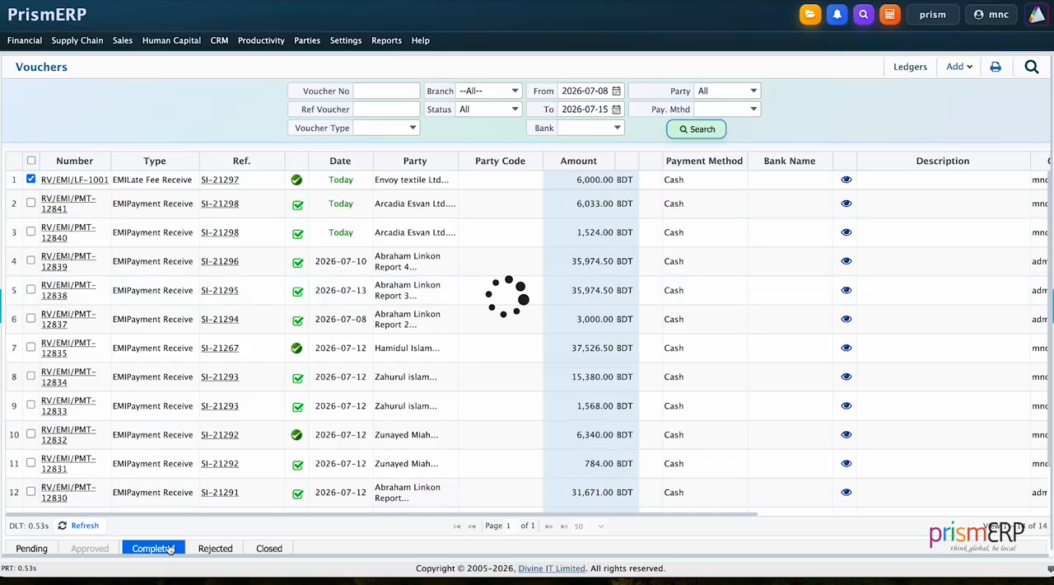
Open the hire sale invoices list and filter it by the party Envoy textile Ltd with a start date of 2020-07-08
left_click(124, 42)
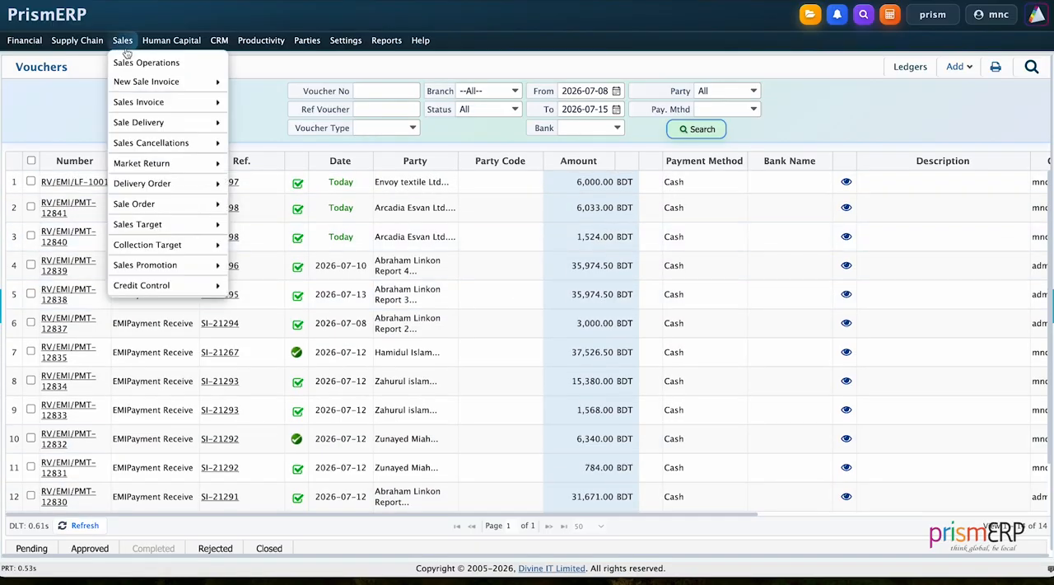
mouse_move(156, 102)
mouse_move(257, 108)
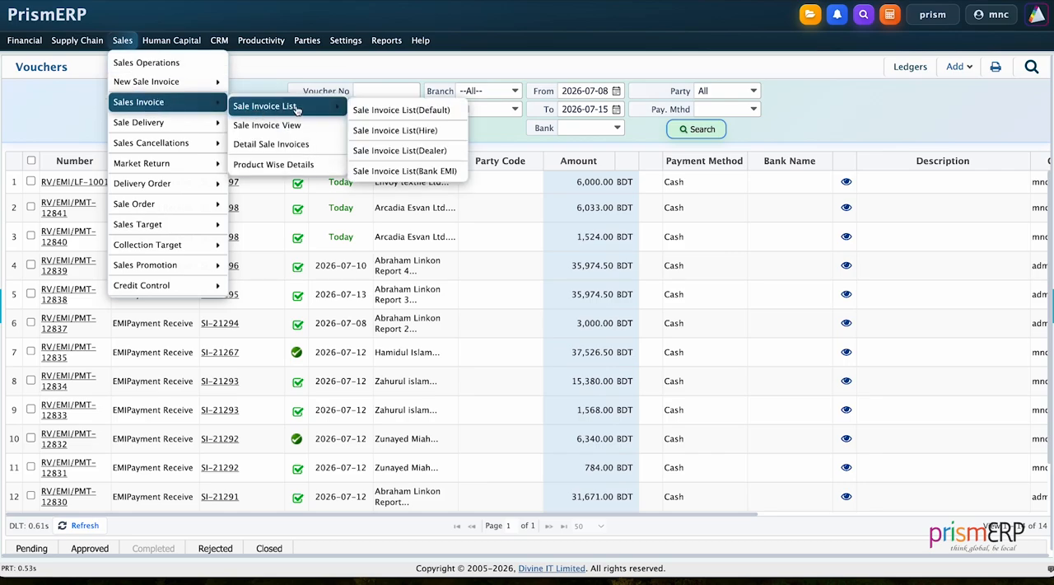
left_click(383, 132)
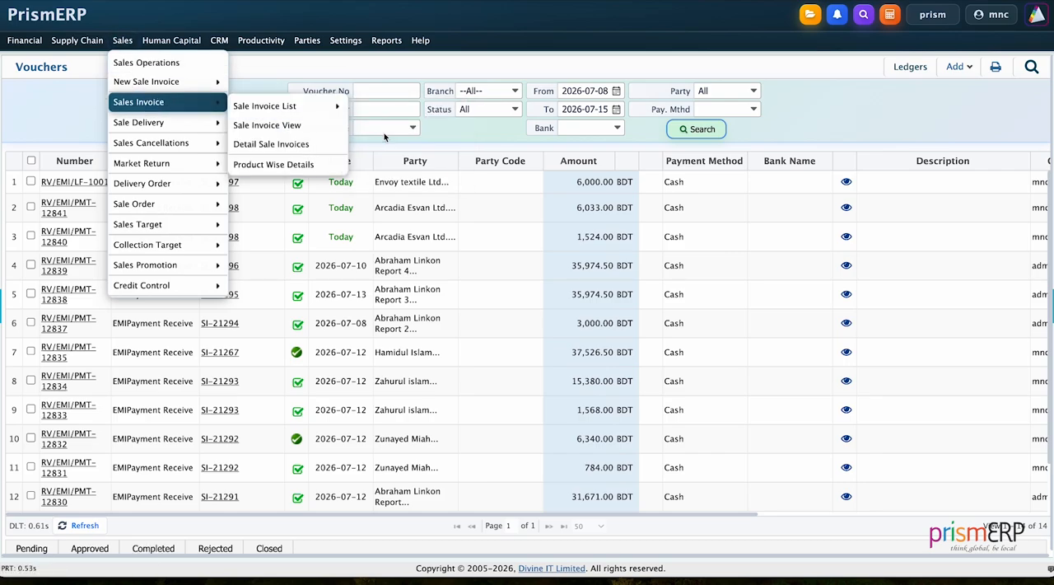
double_click(605, 91)
type("2020-07-08")
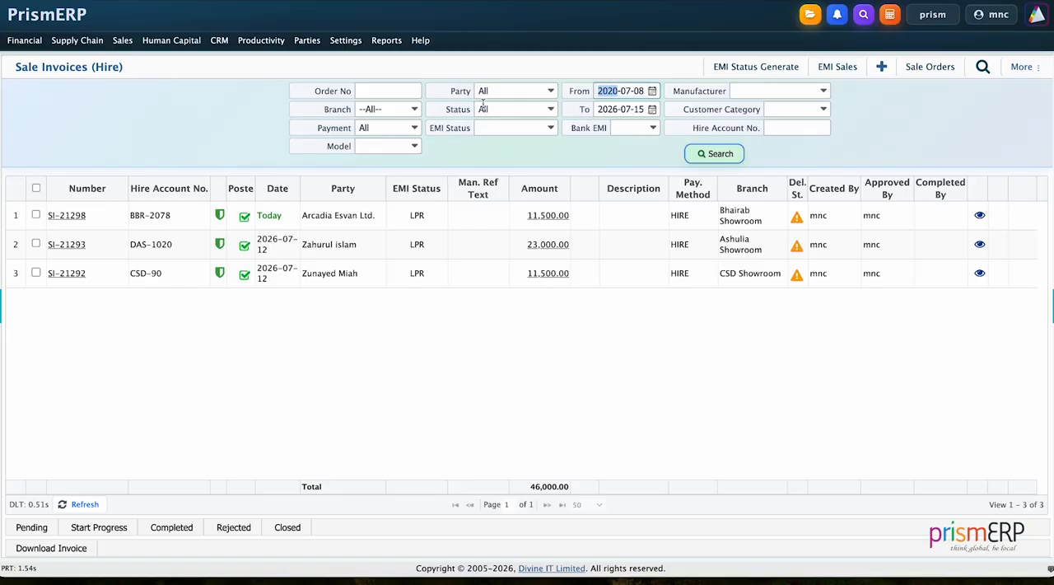
left_click(488, 92)
type("e")
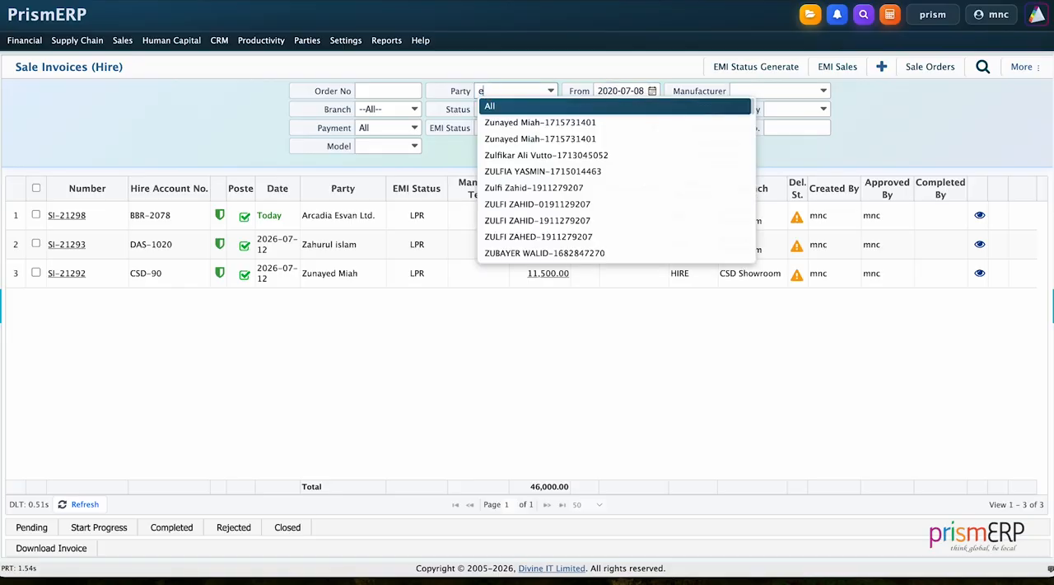
type("nvoy")
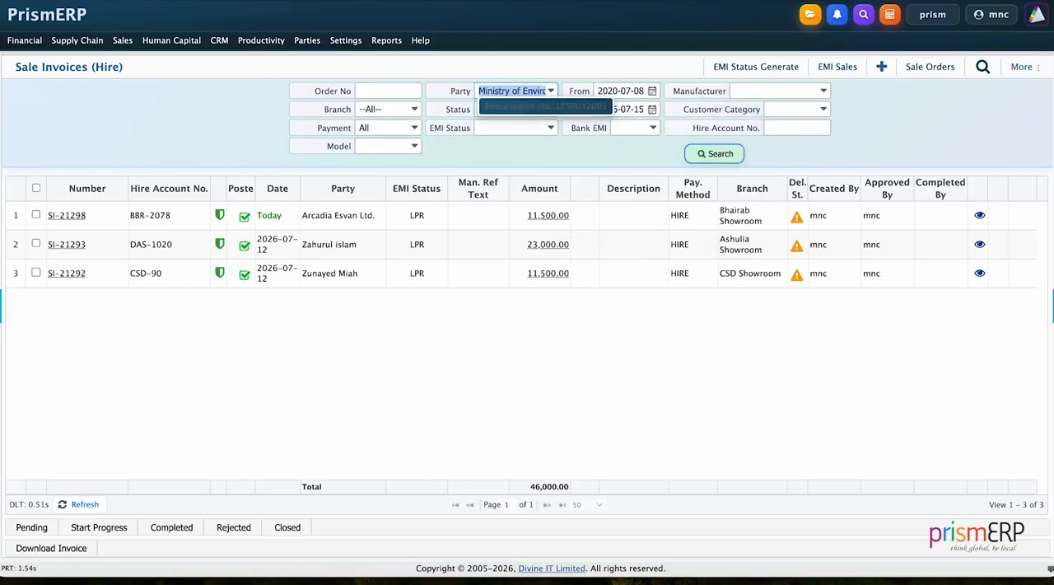
left_click(540, 109)
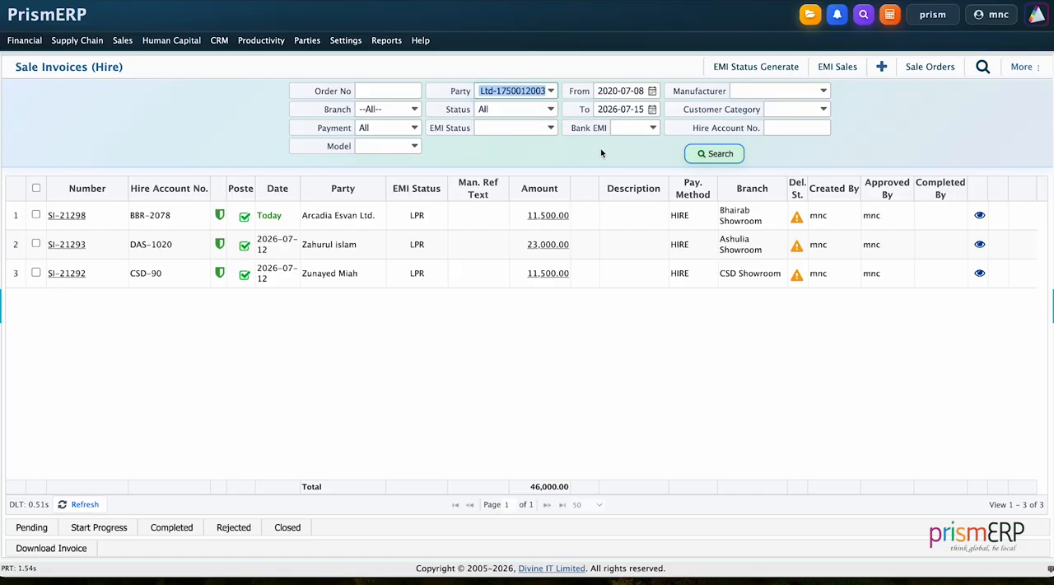
left_click(705, 160)
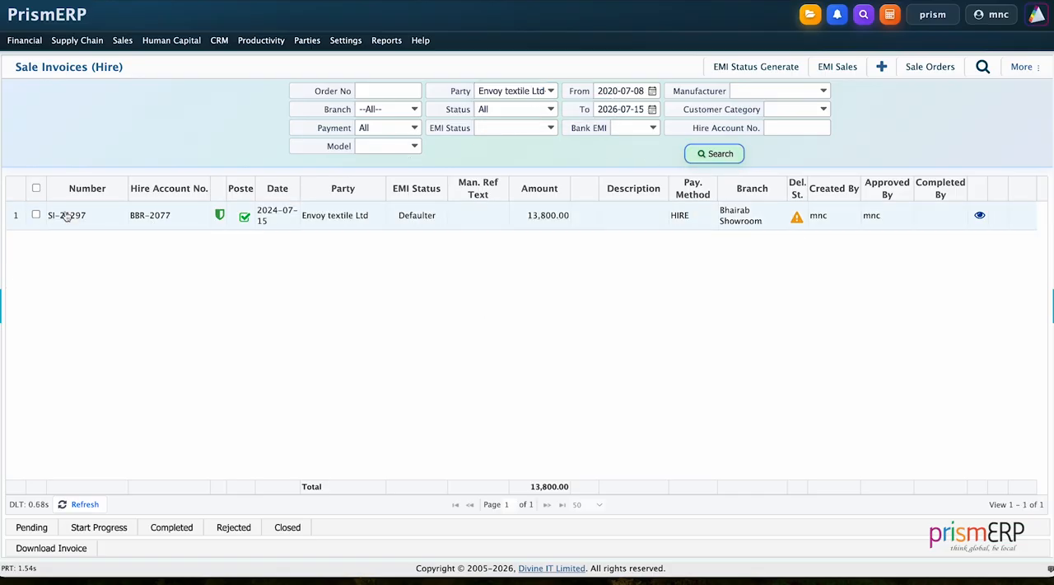
Add and save an EMI payment receive voucher for all installments in the EMI plan of the Envoy textile Ltd invoice
left_click(66, 215)
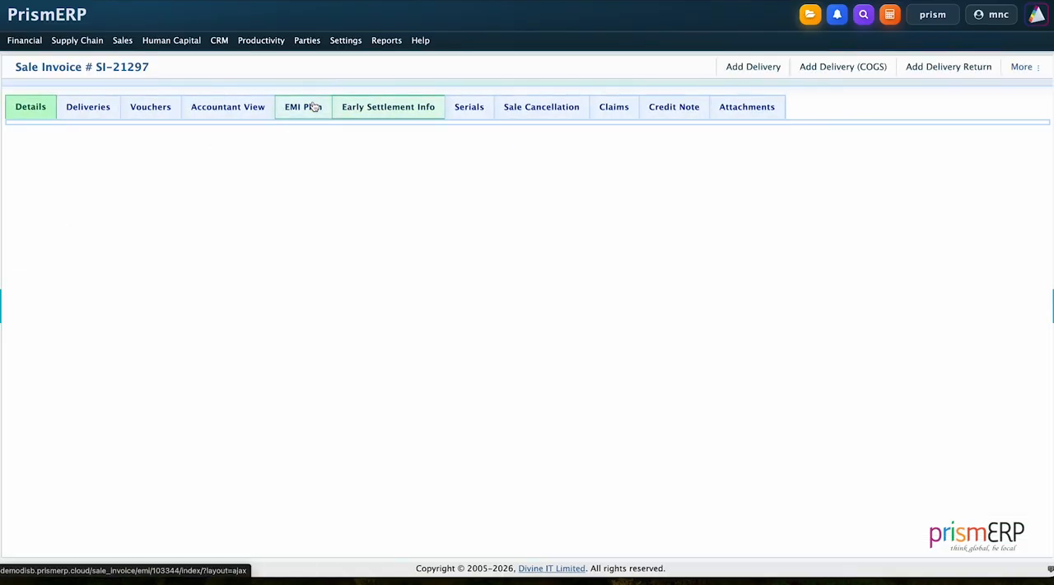
left_click(313, 107)
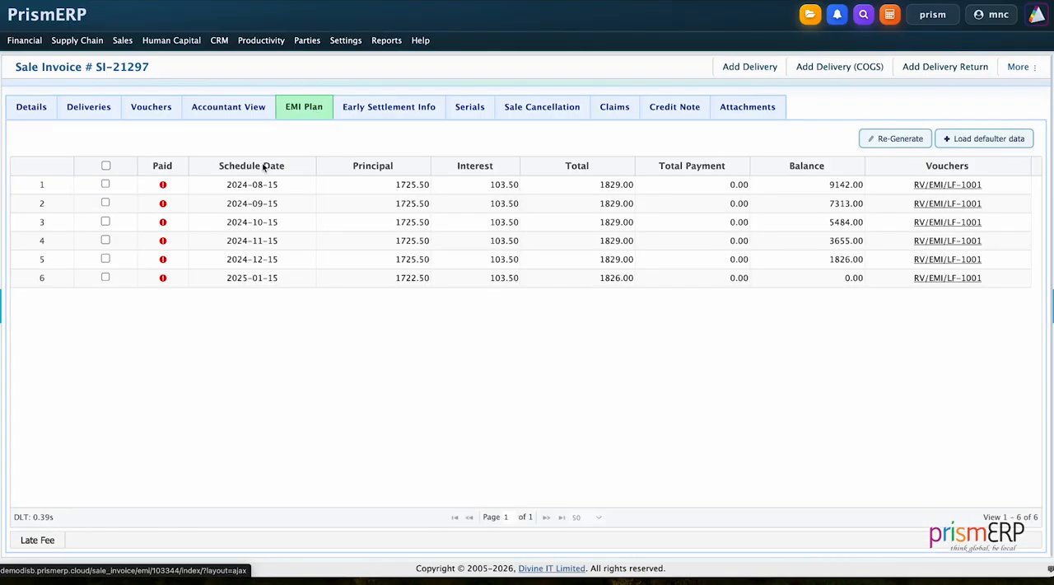
left_click(105, 165)
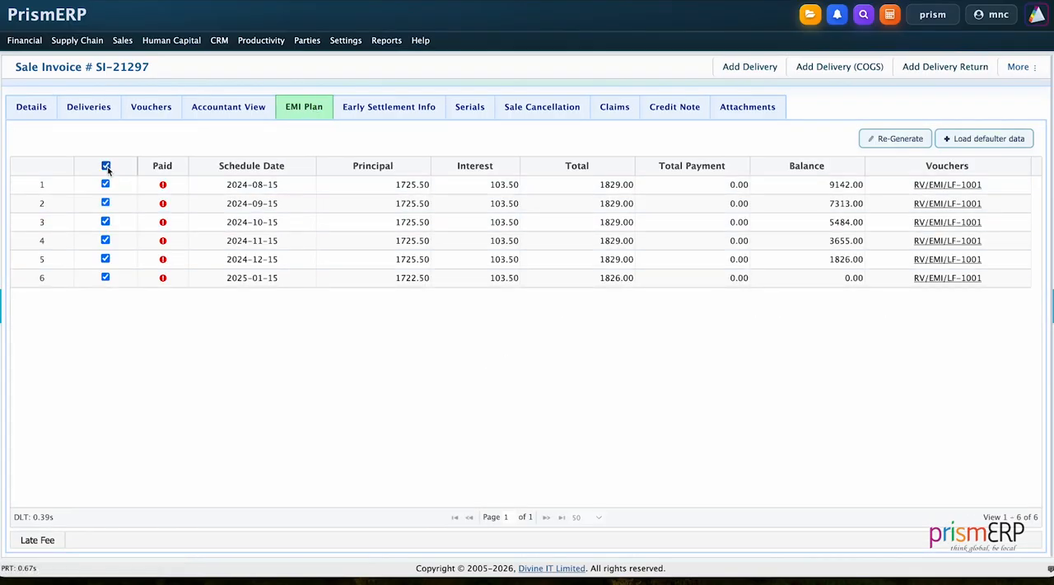
left_click(76, 41)
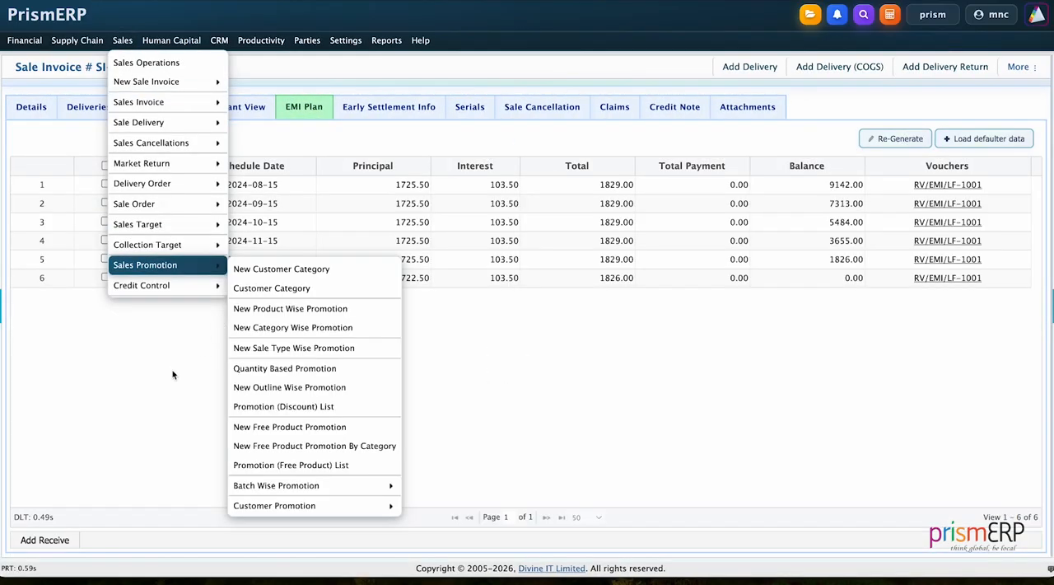
left_click(105, 166)
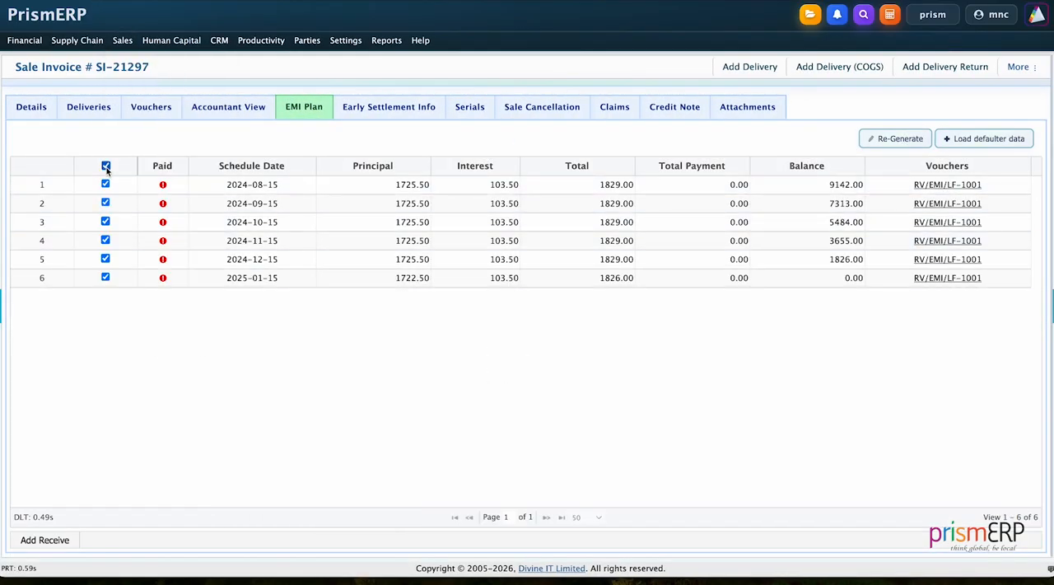
left_click(24, 539)
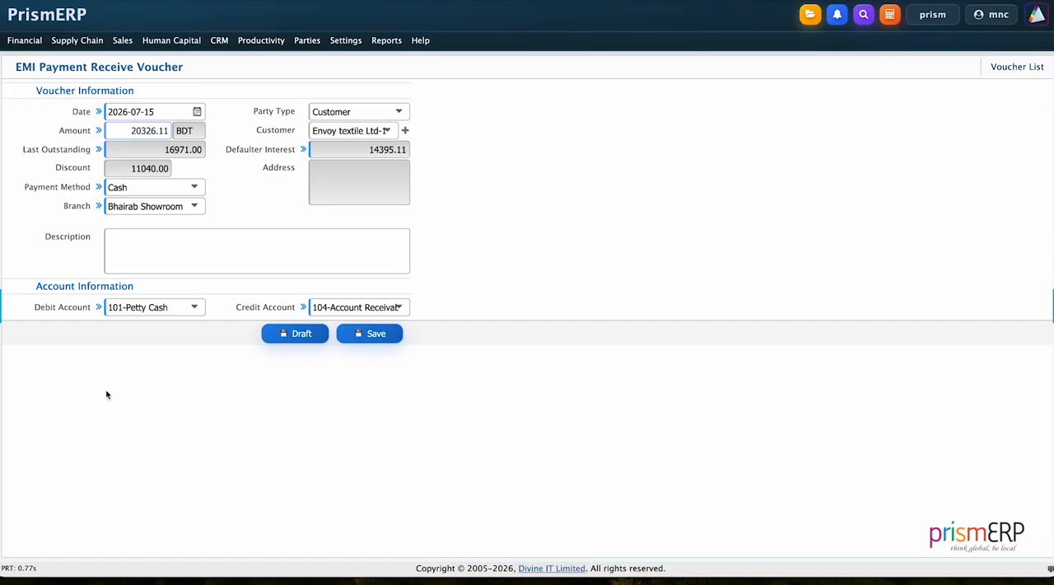
left_click(371, 340)
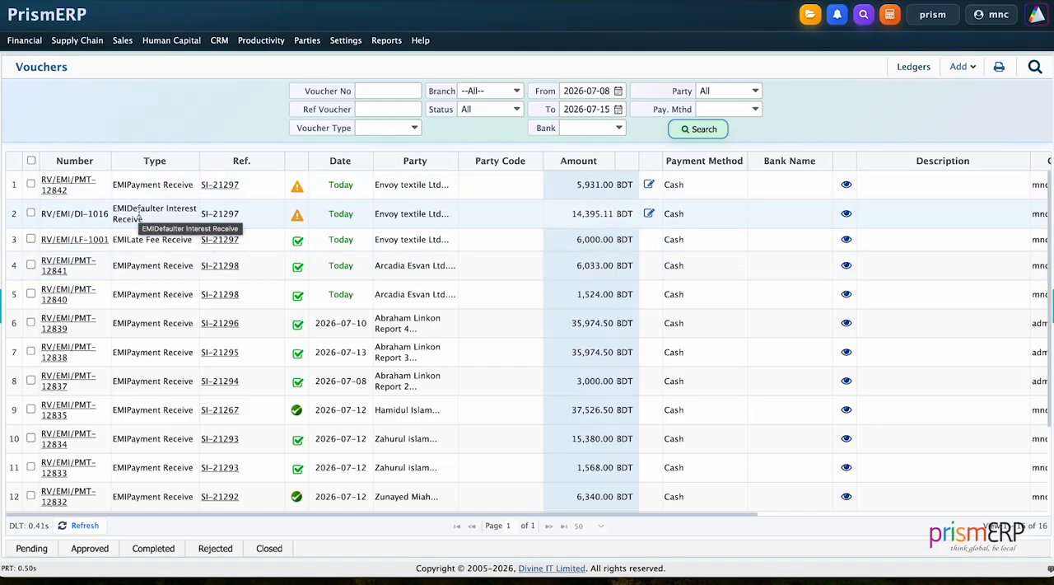
Approve the new Envoy textile Ltd payment receive and defaulter interest receive vouchers and mark both as completed
left_click(31, 185)
left_click(30, 213)
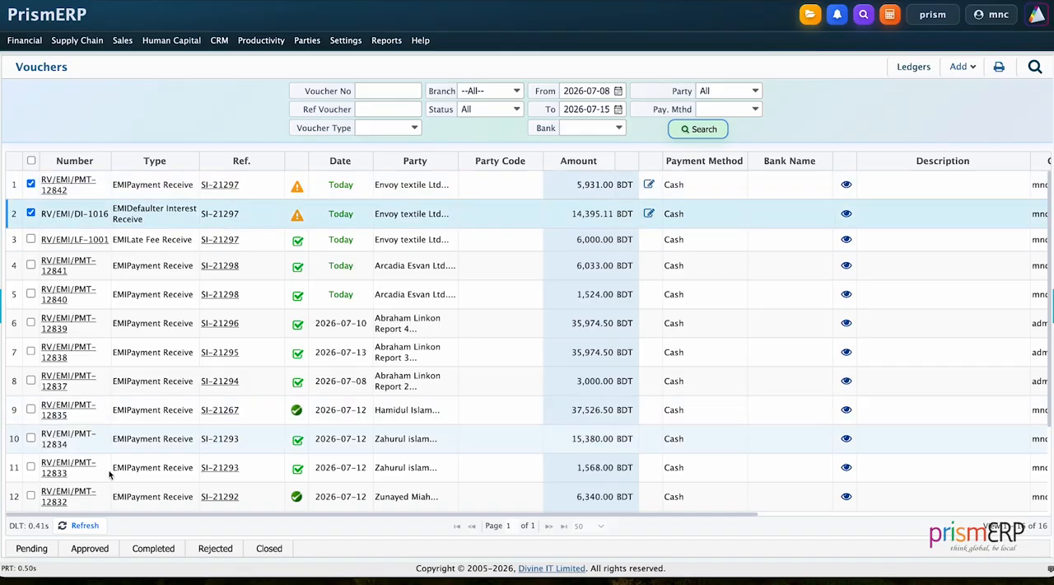
left_click(94, 548)
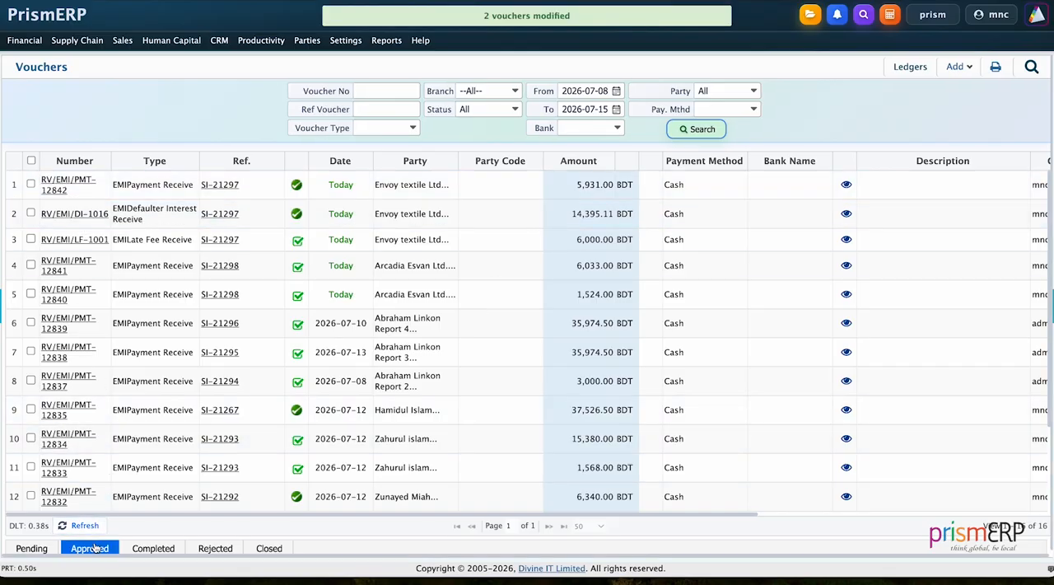
left_click(30, 184)
left_click(30, 214)
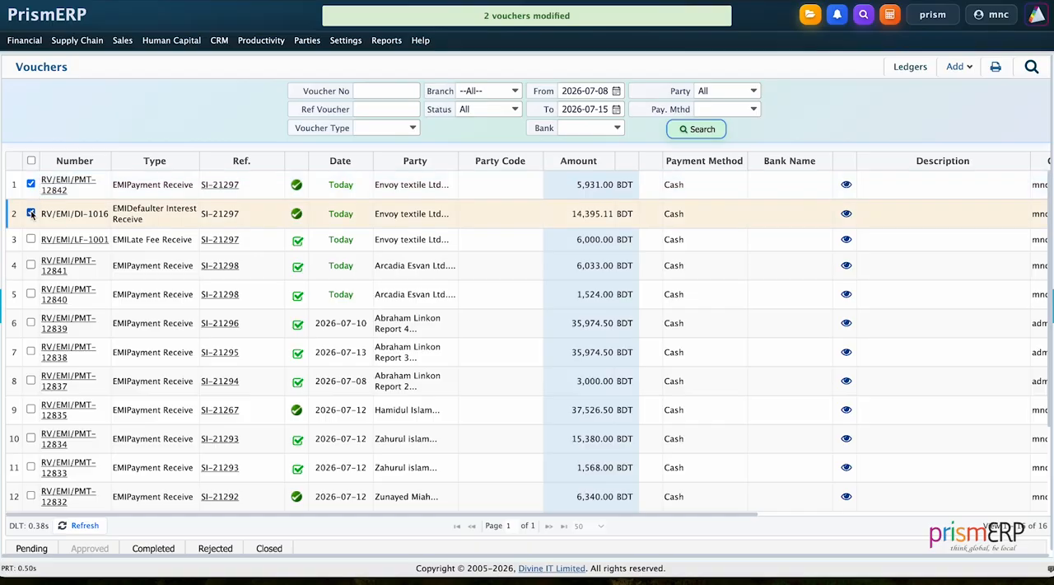
left_click(165, 550)
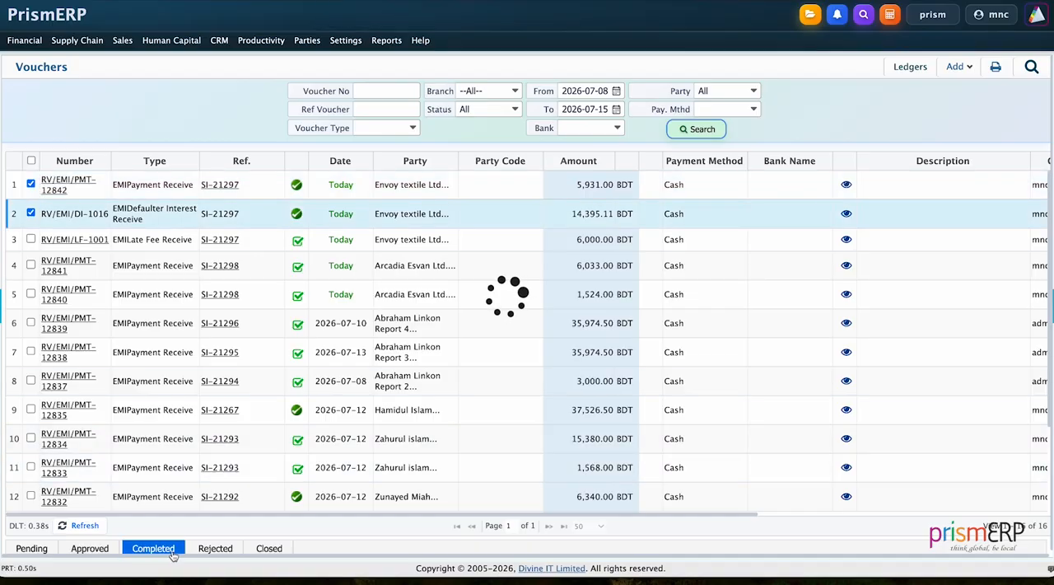
Open the Envoy textile Ltd defaulter interest receive voucher and check its ledger entries in the accountant view
left_click(88, 214)
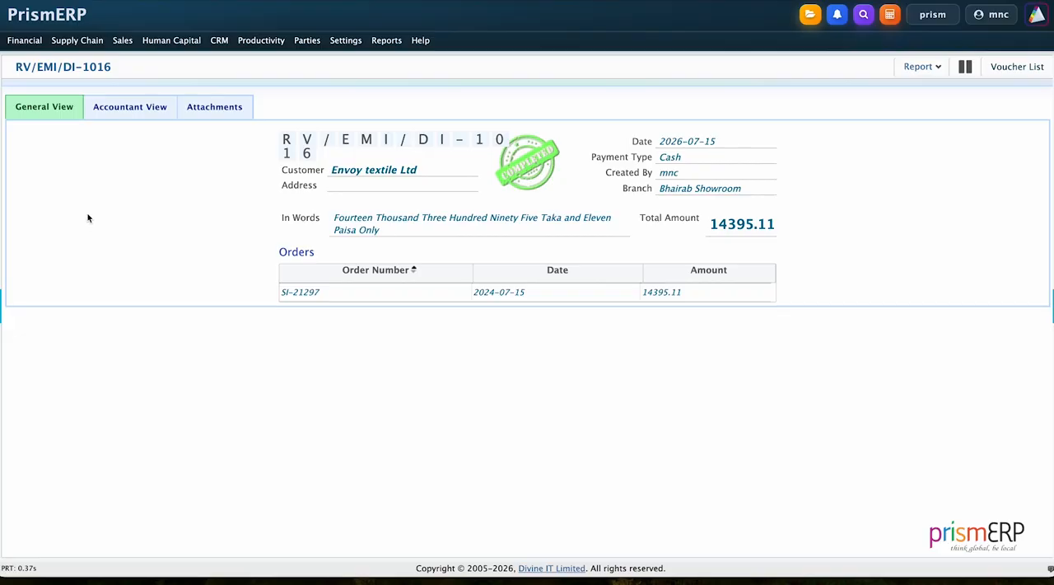
left_click(146, 113)
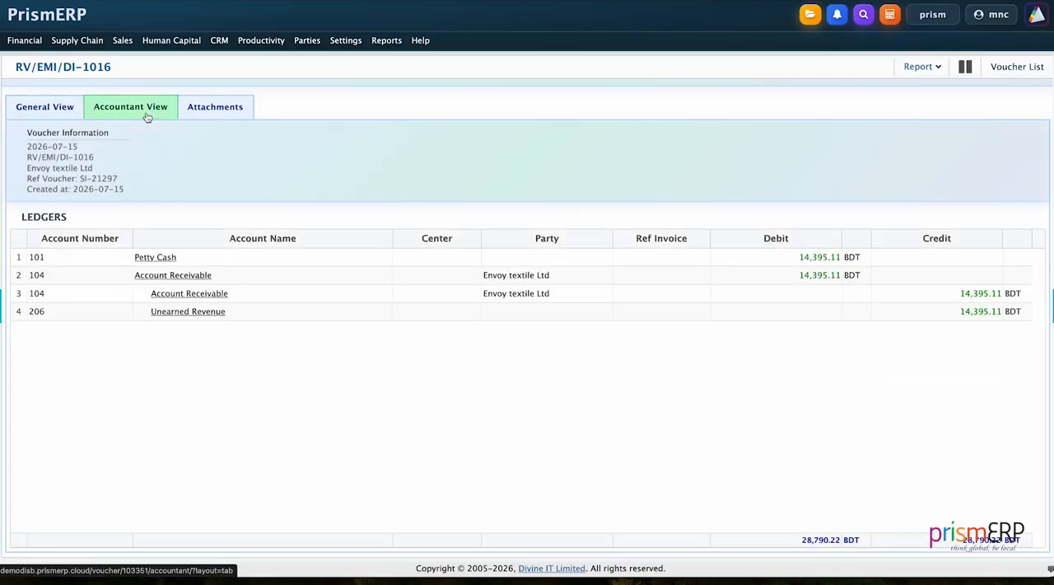